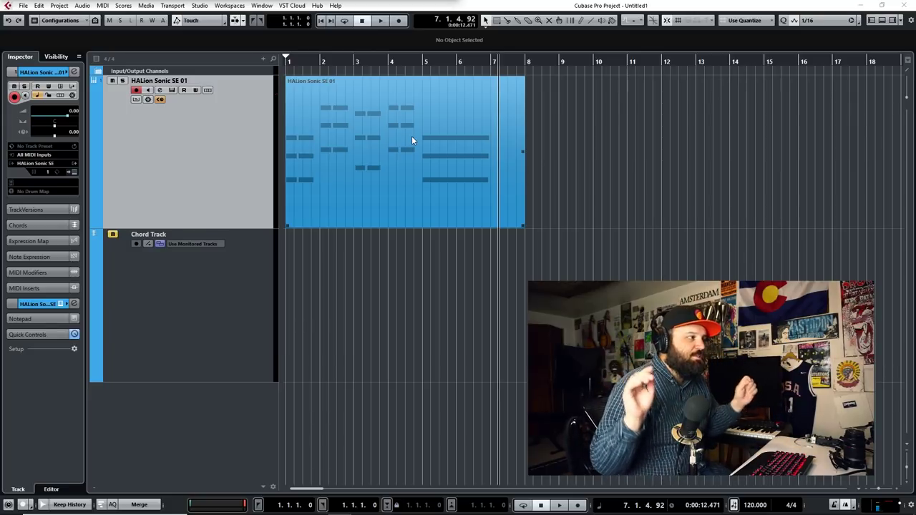
# - Open the HALion Sonic SE 01 MIDI part in the Key Editor
pyautogui.click(196, 287)
pyautogui.click(204, 161)
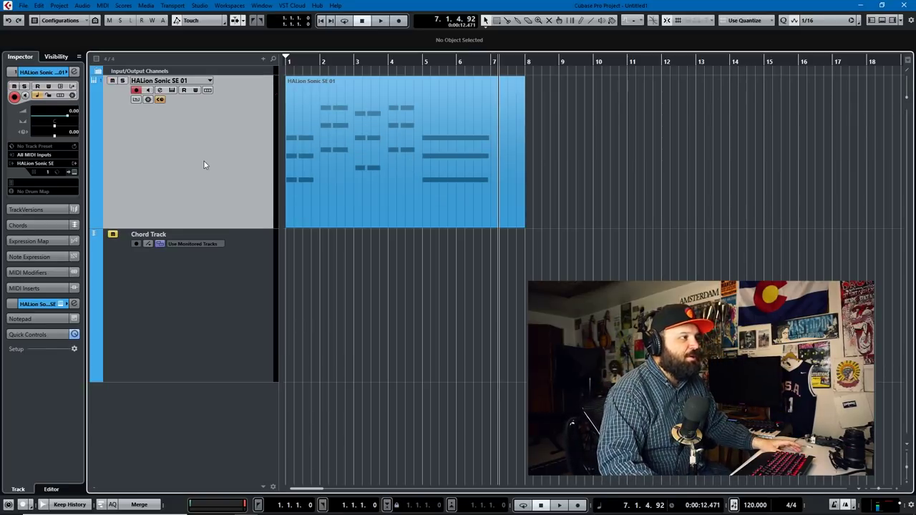
pyautogui.click(348, 167)
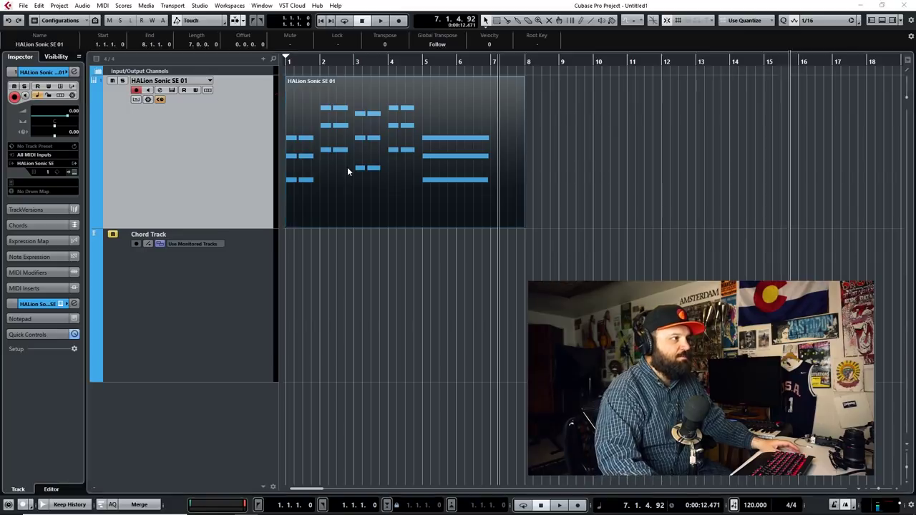
pyautogui.doubleClick(347, 166)
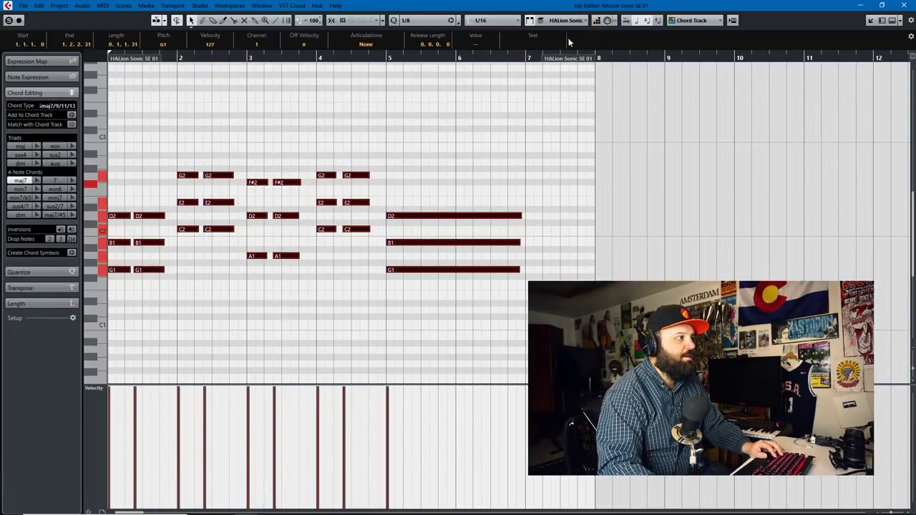
# - Add the first G chord of bar 1 to the chord track and set the note colors to Velocity
pyautogui.click(138, 176)
pyautogui.moveTo(120, 161); pyautogui.dragTo(109, 320)
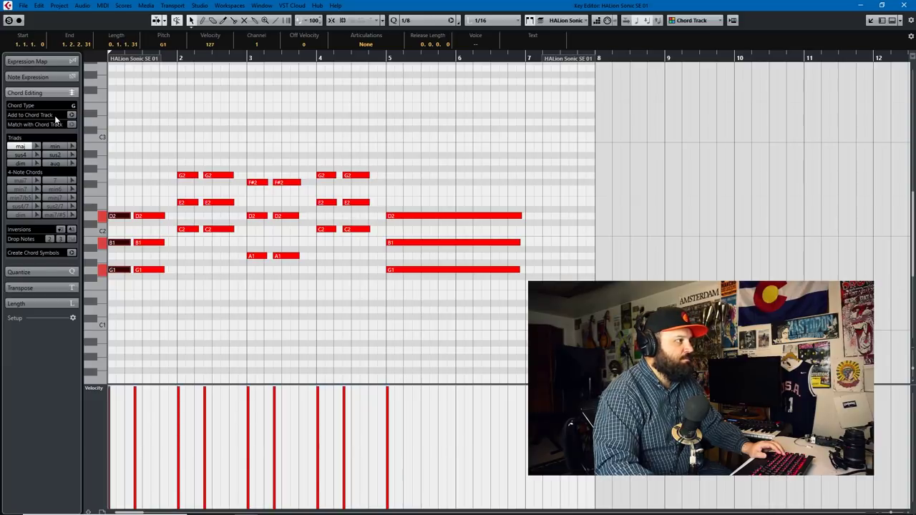
pyautogui.click(71, 115)
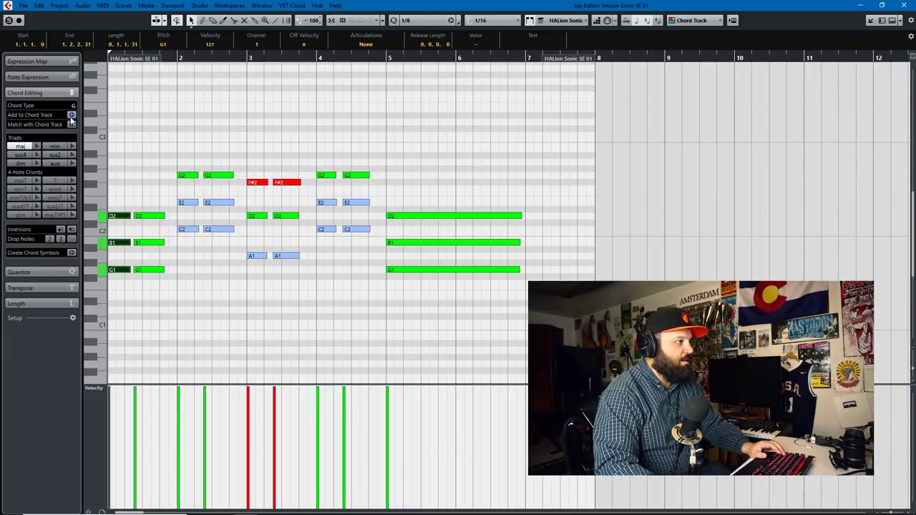
pyautogui.click(703, 20)
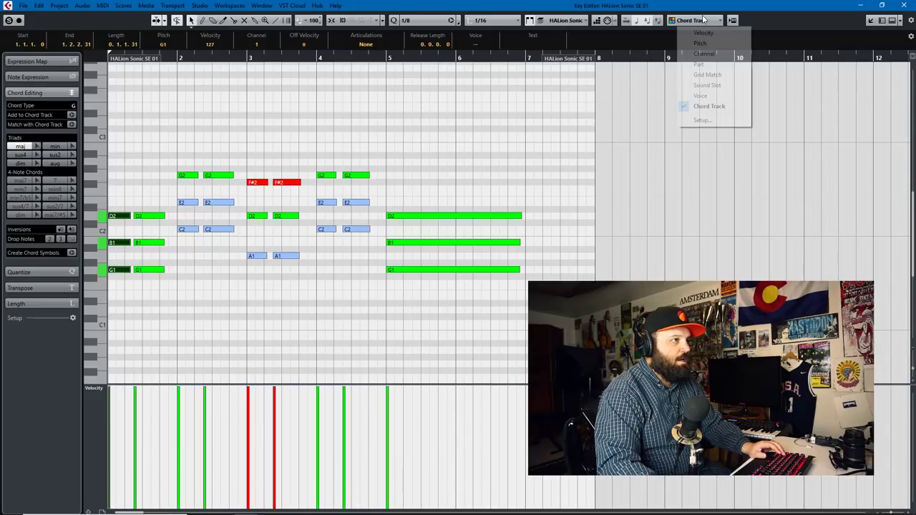
pyautogui.click(703, 33)
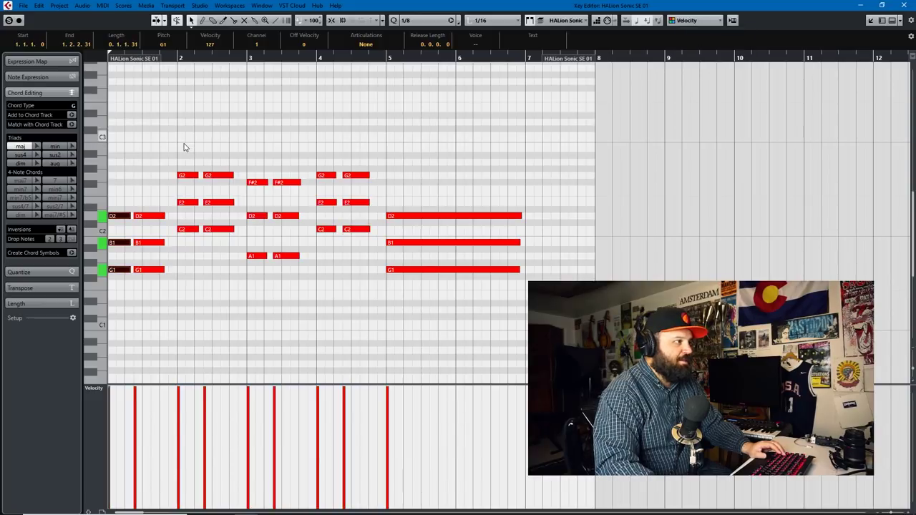
# - Add the first chords of bars 2, 3 and 4 and the long bar 5 chord to the chord track, and close the Key Editor
pyautogui.moveTo(183, 143); pyautogui.dragTo(191, 252)
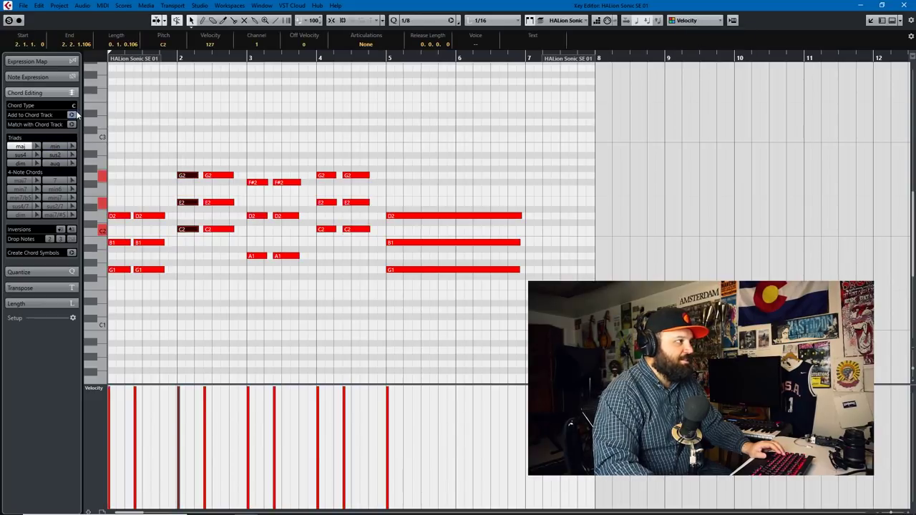
pyautogui.click(71, 116)
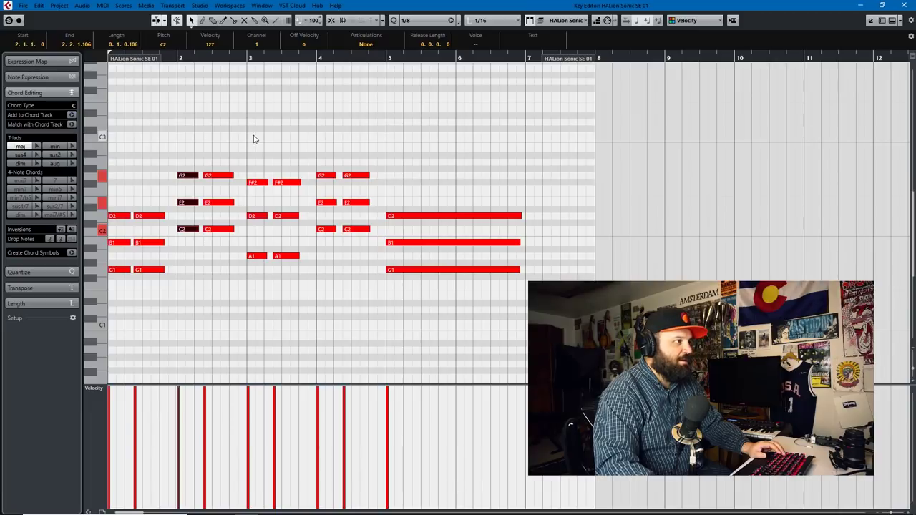
pyautogui.moveTo(254, 139); pyautogui.dragTo(266, 292)
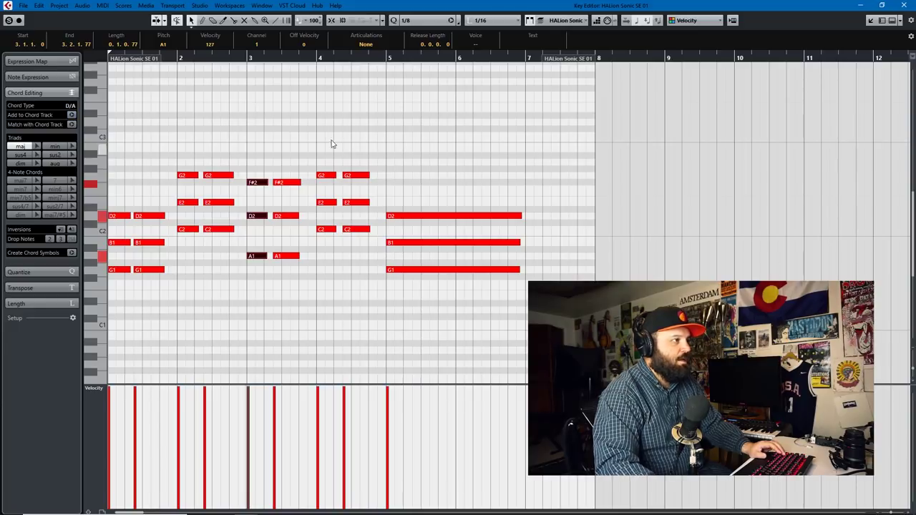
pyautogui.moveTo(331, 144); pyautogui.dragTo(323, 253)
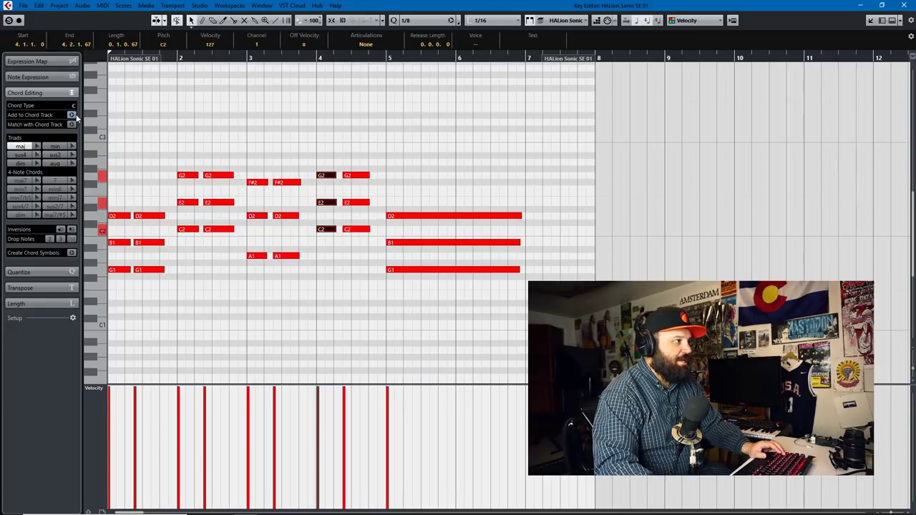
pyautogui.moveTo(404, 152); pyautogui.dragTo(413, 335)
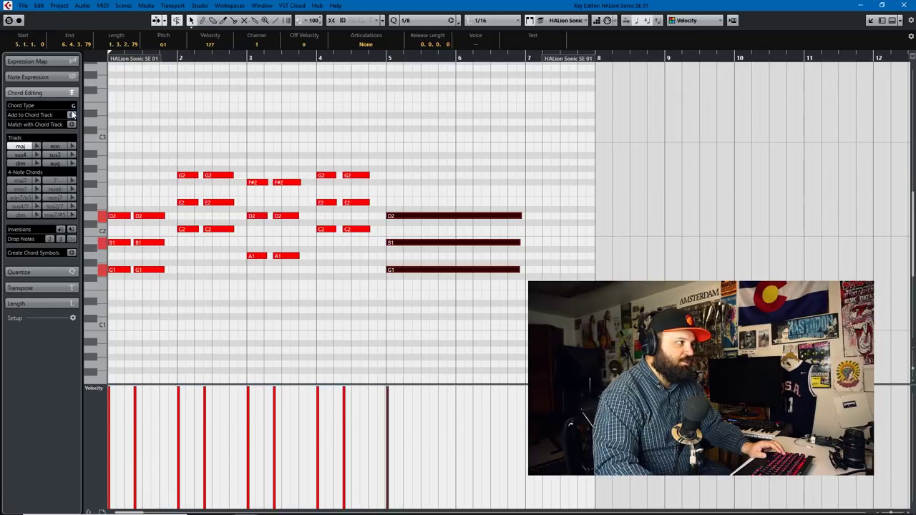
pyautogui.click(910, 9)
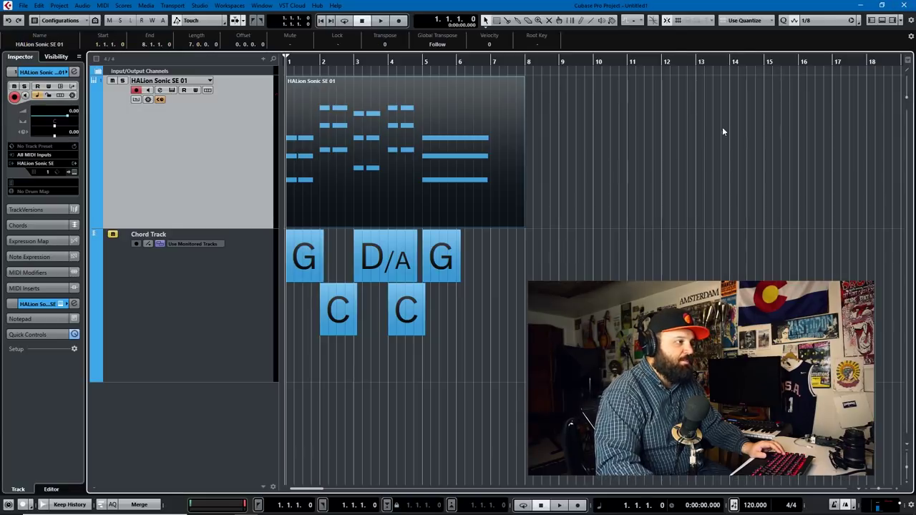
# - Place an undefined chord event at bar 7 of the chord track and delete it again
pyautogui.press('g')
pyautogui.press('g')
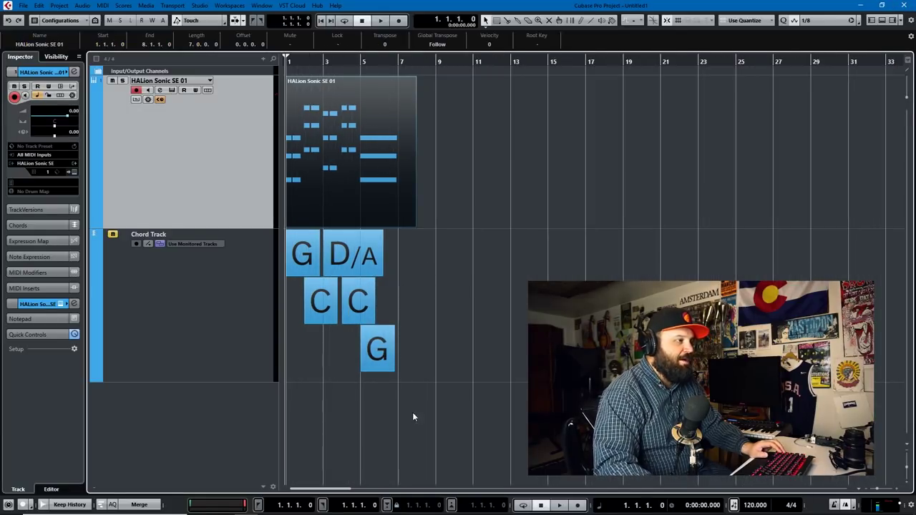
pyautogui.press('h')
pyautogui.press('h')
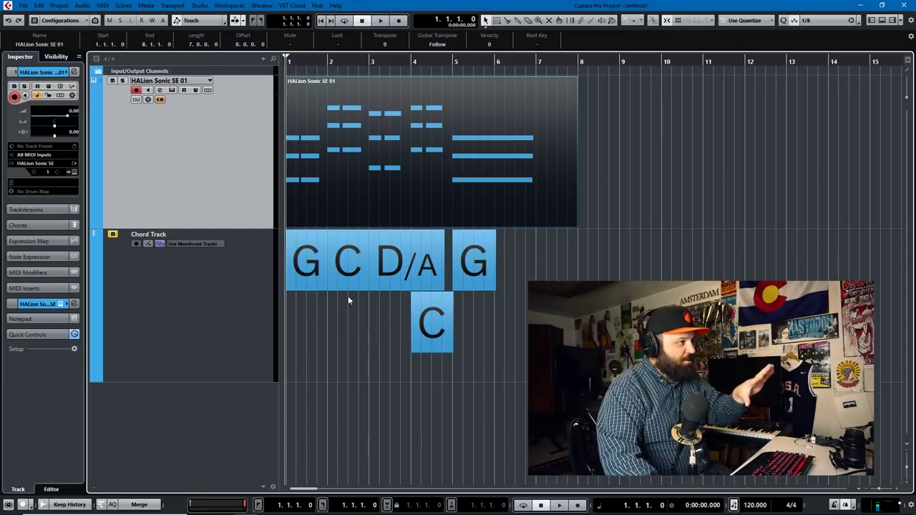
pyautogui.click(542, 276)
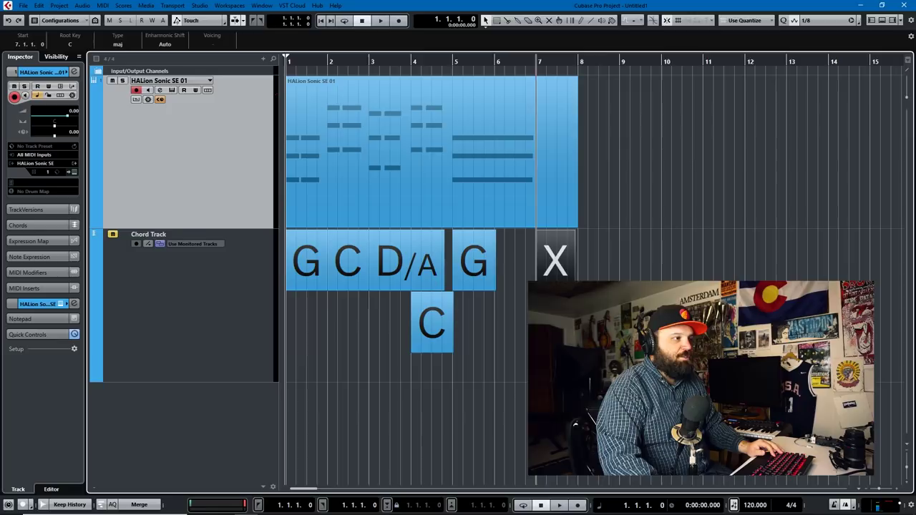
pyautogui.press('Delete')
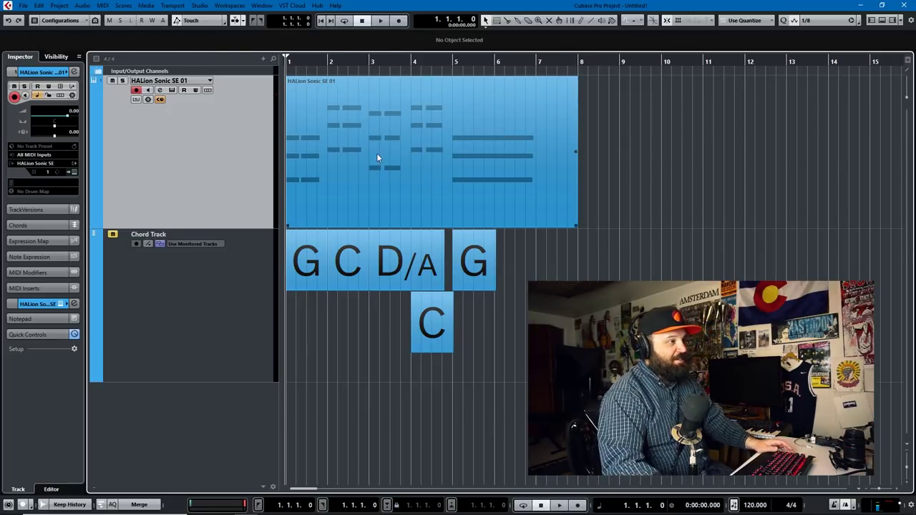
# - Reopen the MIDI part in the Key Editor and draw varied velocities across all of its notes
pyautogui.doubleClick(378, 154)
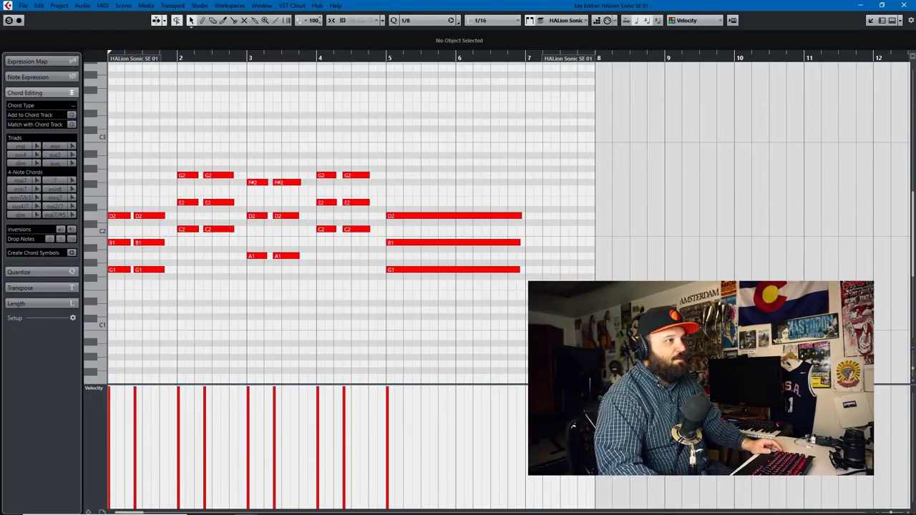
pyautogui.scroll(-5, 194, 294)
pyautogui.scroll(4, 208, 266)
pyautogui.scroll(-1, 206, 280)
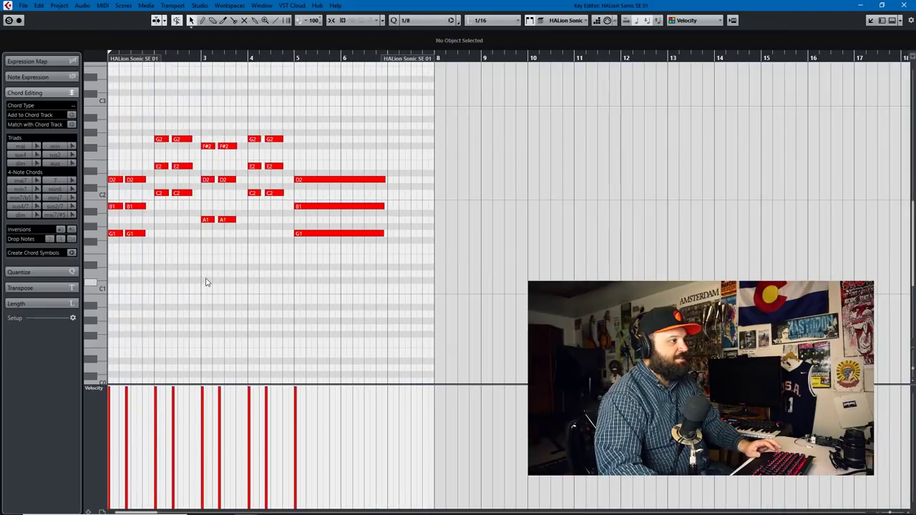
pyautogui.hscroll(4, 248, 282)
pyautogui.hscroll(-5, 192, 226)
pyautogui.moveTo(119, 123); pyautogui.dragTo(481, 321)
pyautogui.moveTo(109, 420)
pyautogui.mouseDown()
pyautogui.moveTo(186, 386)
pyautogui.moveTo(265, 421)
pyautogui.moveTo(332, 411)
pyautogui.moveTo(190, 386)
pyautogui.moveTo(126, 407)
pyautogui.moveTo(188, 402)
pyautogui.moveTo(216, 415)
pyautogui.moveTo(339, 395)
pyautogui.mouseUp()
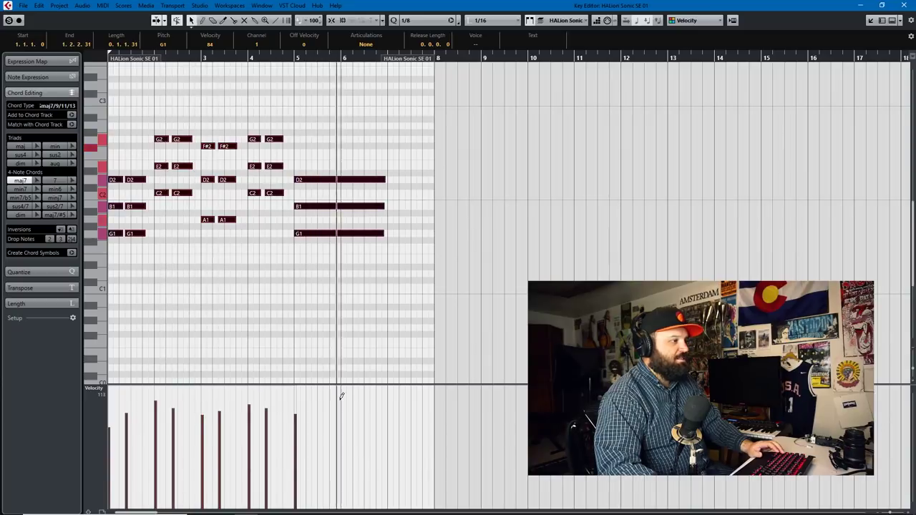
pyautogui.click(243, 290)
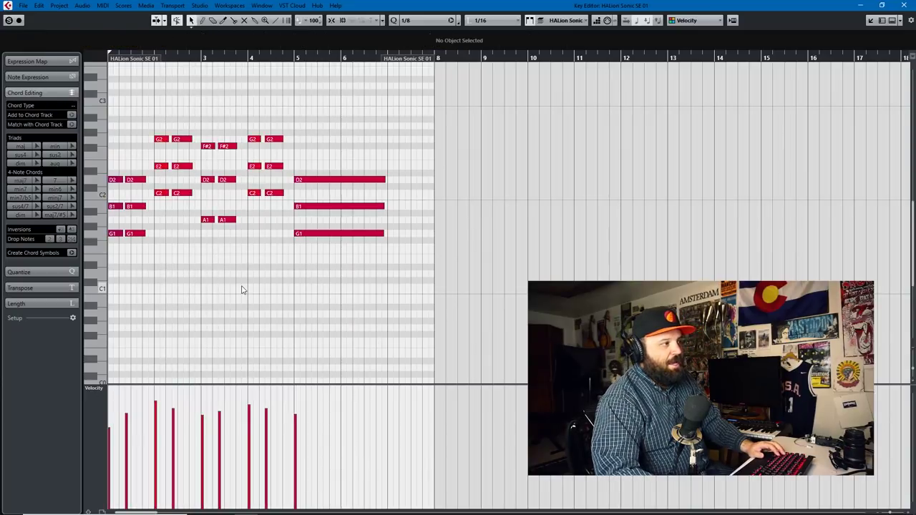
# - Lower the velocities of the two bar 2 chords, and redraw both at an even level of about 101
pyautogui.click(157, 478)
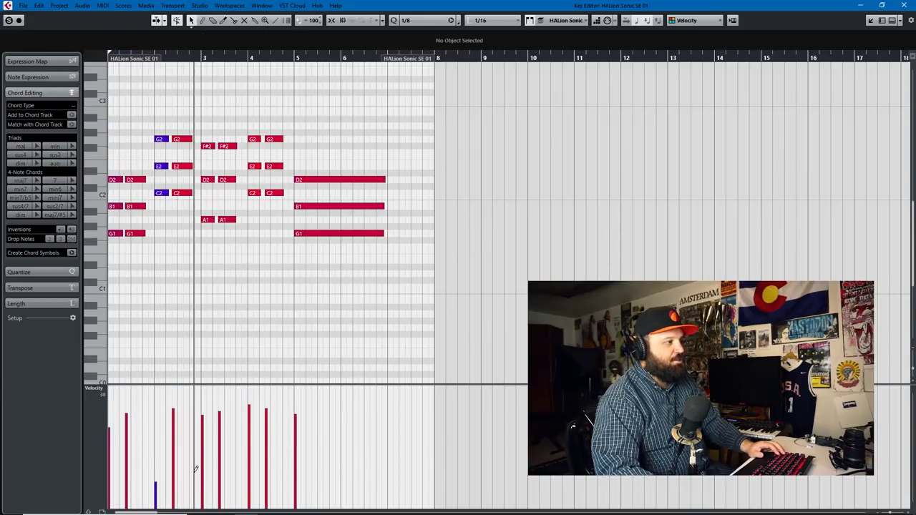
pyautogui.click(173, 470)
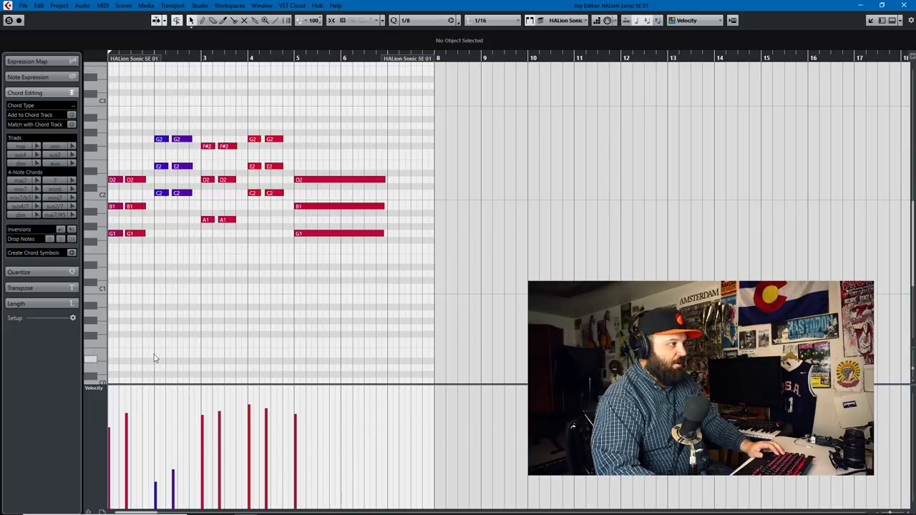
pyautogui.moveTo(159, 408); pyautogui.dragTo(205, 408)
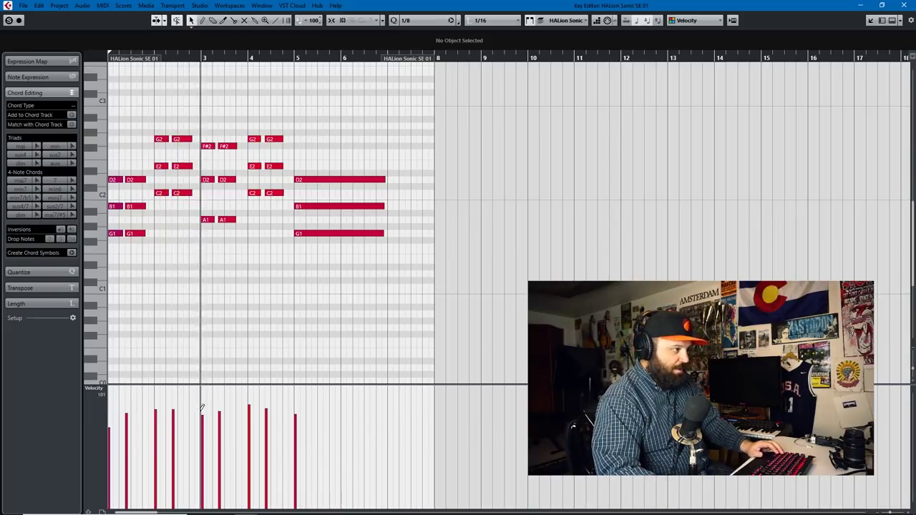
# - Set the note colors to Chord Track and compare the part with the chord events in the project before reopening the Key Editor
pyautogui.click(692, 20)
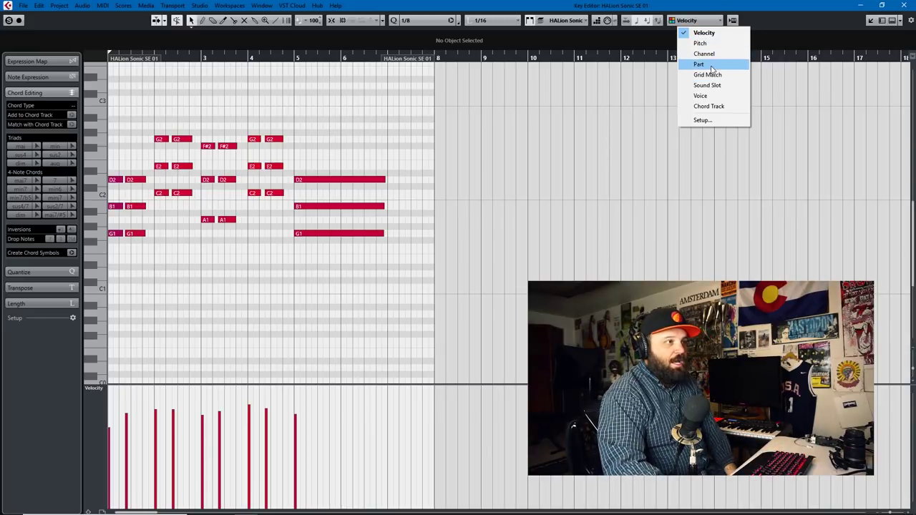
pyautogui.click(711, 108)
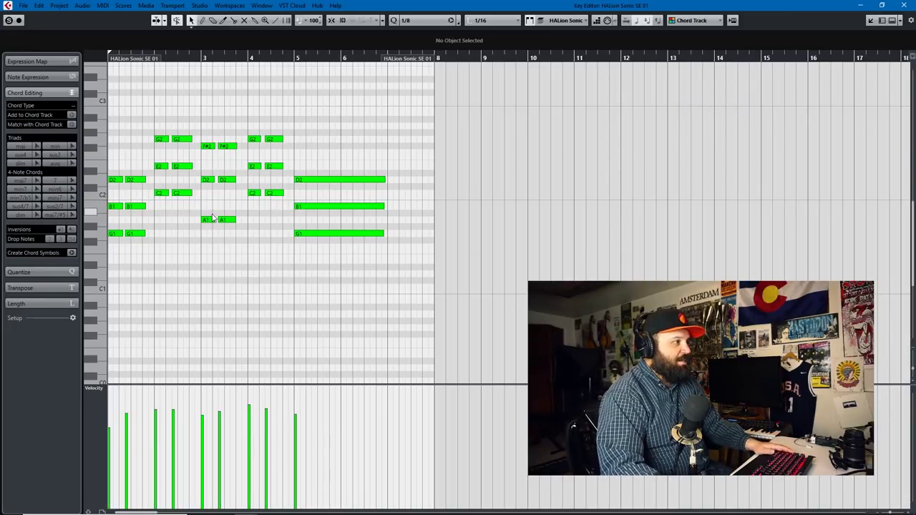
pyautogui.press('Return')
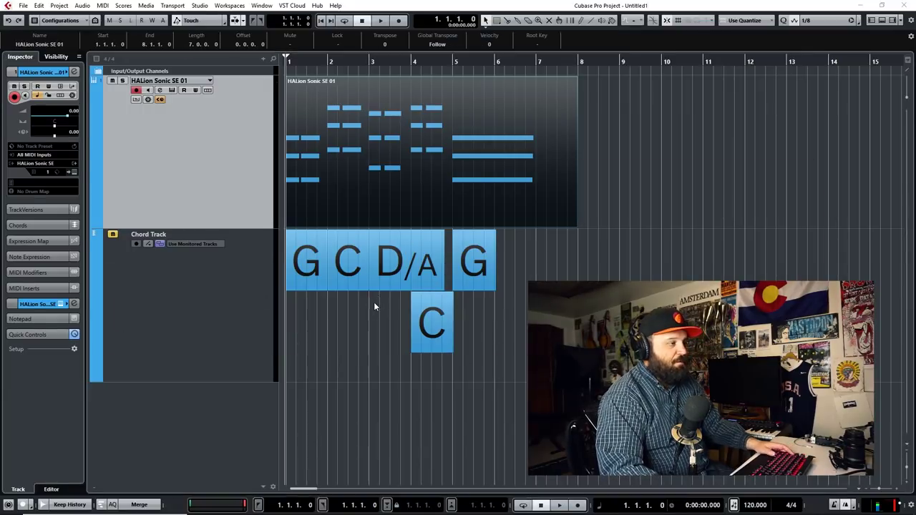
pyautogui.press('Return')
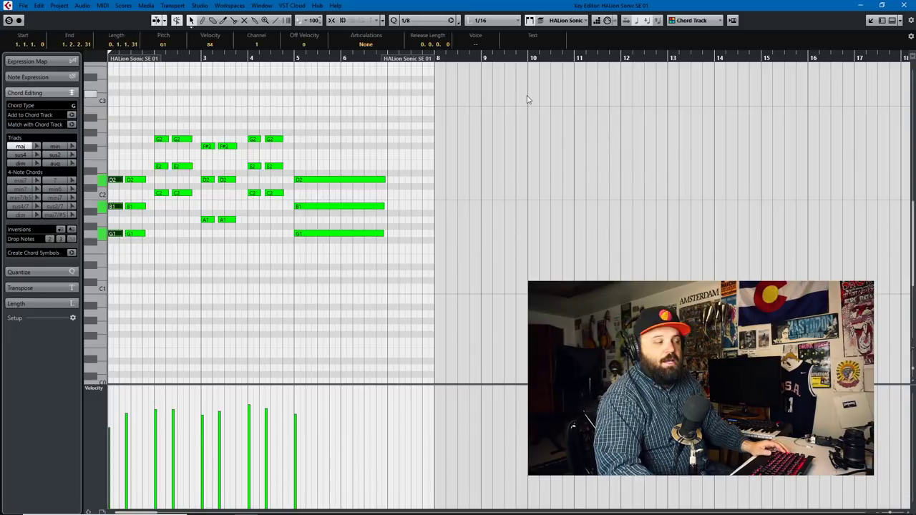
# - Enable Step Input with 1/16 quantize and enter a run of short melody notes from bar 1 into bar 3
pyautogui.hscroll(3, 287, 223)
pyautogui.hscroll(-4, 288, 224)
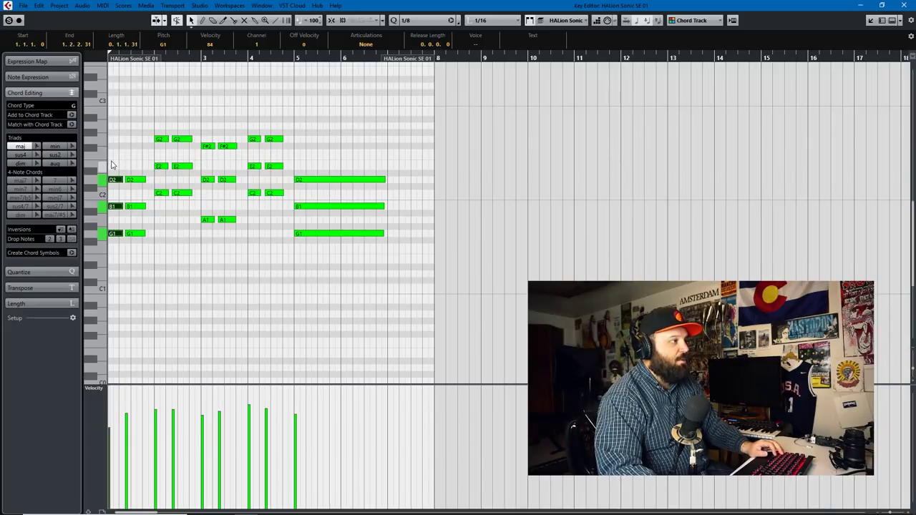
pyautogui.scroll(3, 124, 167)
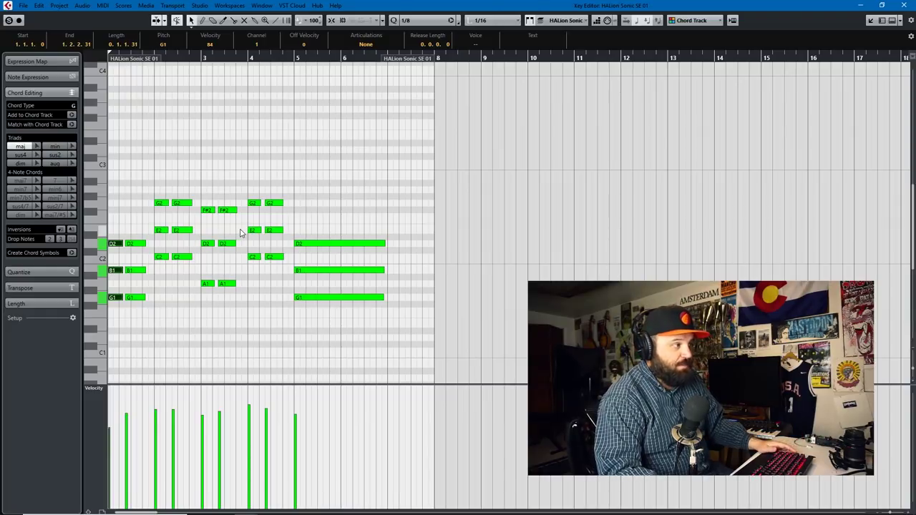
pyautogui.click(596, 21)
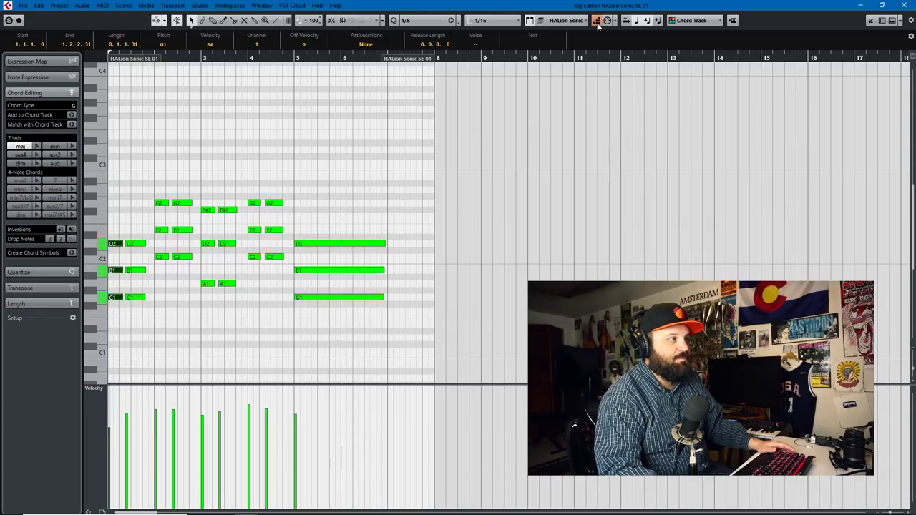
pyautogui.click(454, 22)
pyautogui.click(424, 75)
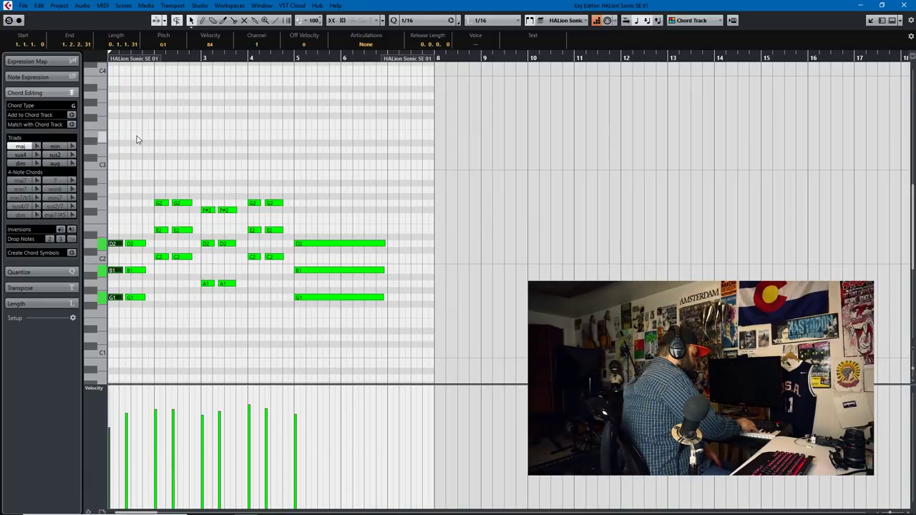
pyautogui.press('KP_Multiply')
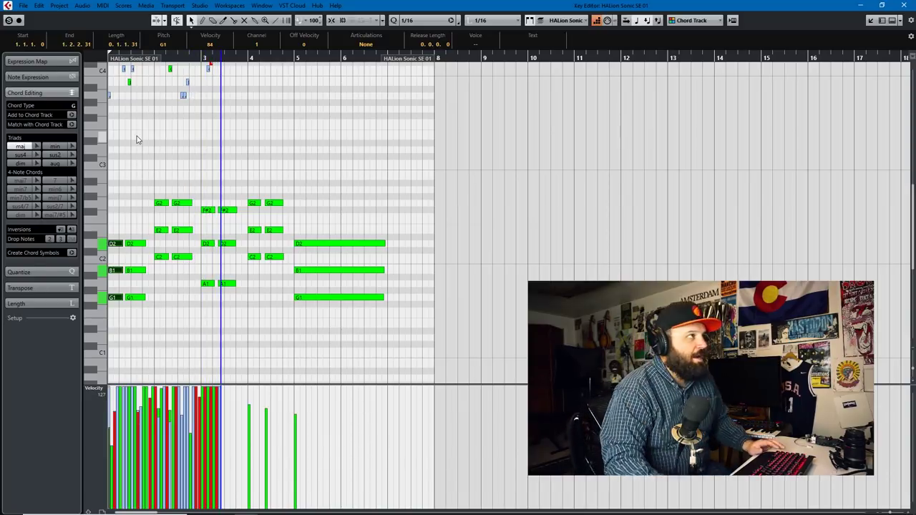
# - Examine the colors of the step-entered melody notes in bars 1 to 3 against the chord tones
pyautogui.scroll(6, 869, 258)
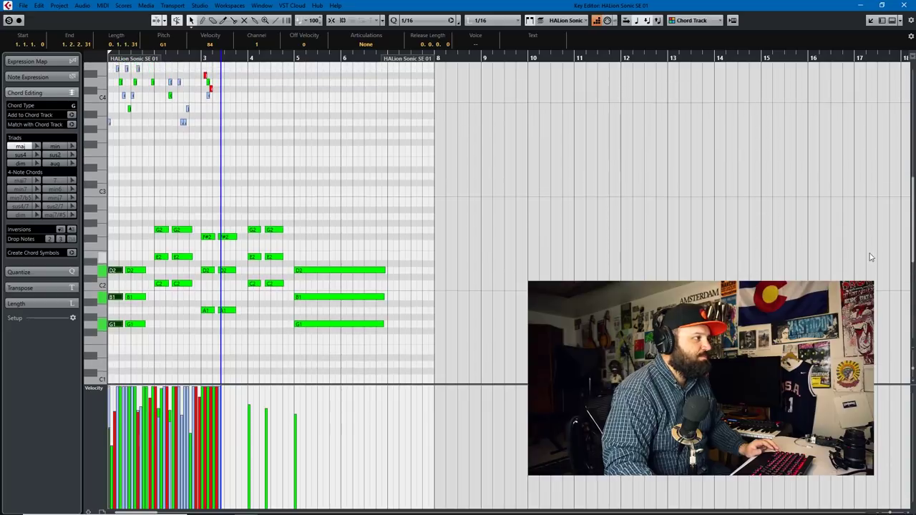
pyautogui.scroll(-2, 877, 240)
pyautogui.scroll(3, 902, 278)
pyautogui.scroll(-1, 906, 229)
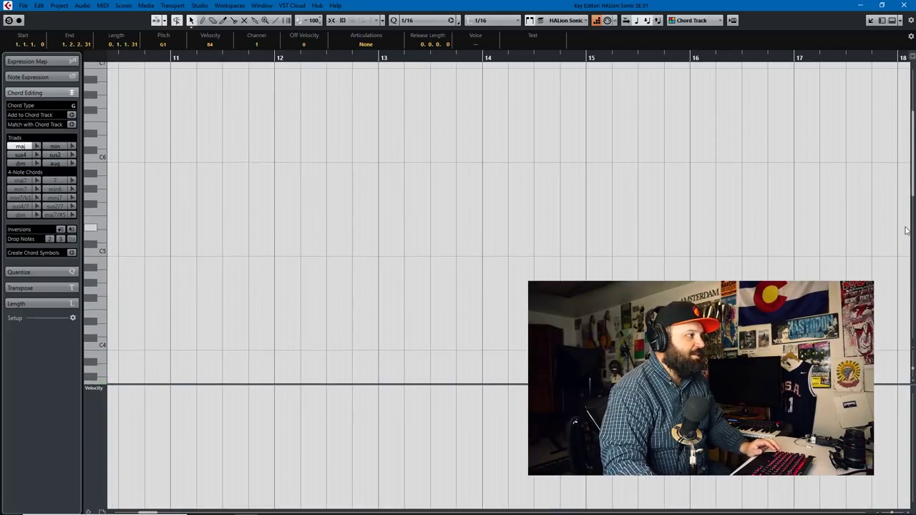
pyautogui.scroll(2, 878, 252)
pyautogui.hscroll(-2, 598, 227)
pyautogui.hscroll(-4, 486, 220)
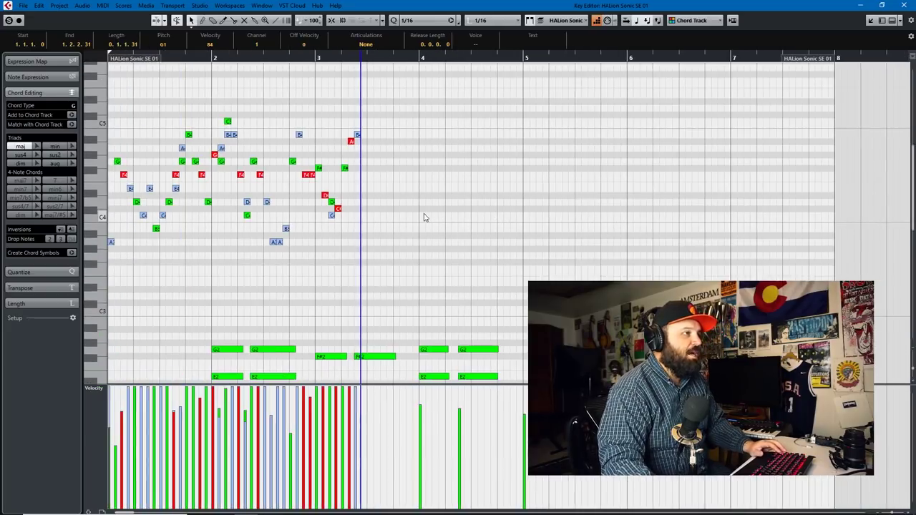
pyautogui.scroll(2, 269, 209)
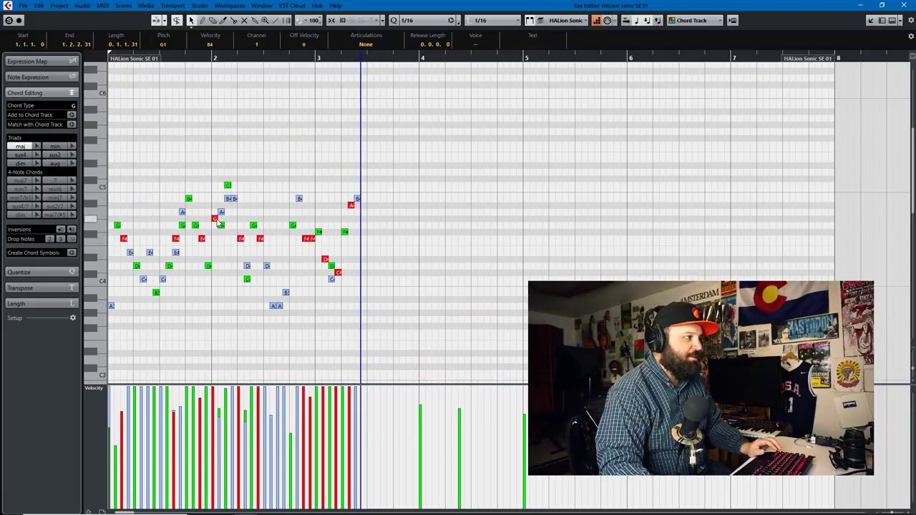
pyautogui.scroll(6, 163, 308)
pyautogui.scroll(-5, 162, 307)
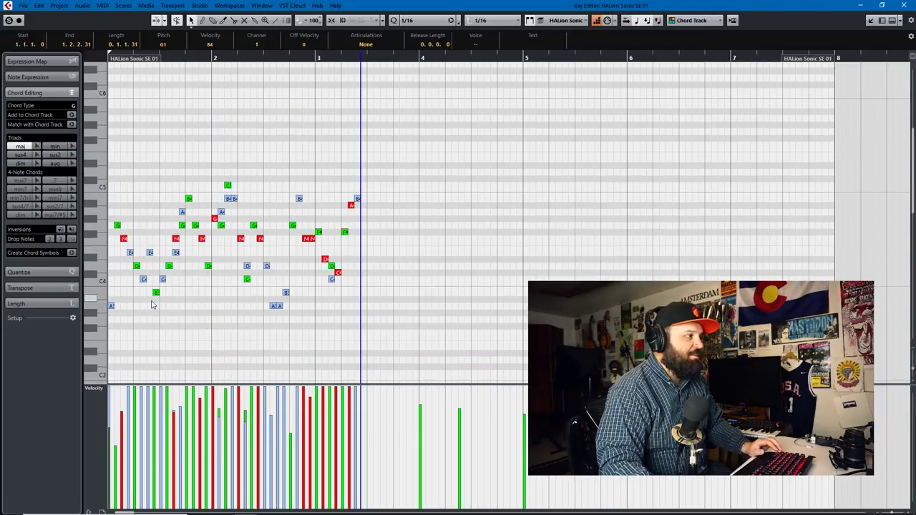
pyautogui.scroll(5, 155, 305)
# - Raise the first red F4 melody note in bar 1 to F#4 and audition the melody from there
pyautogui.click(137, 239)
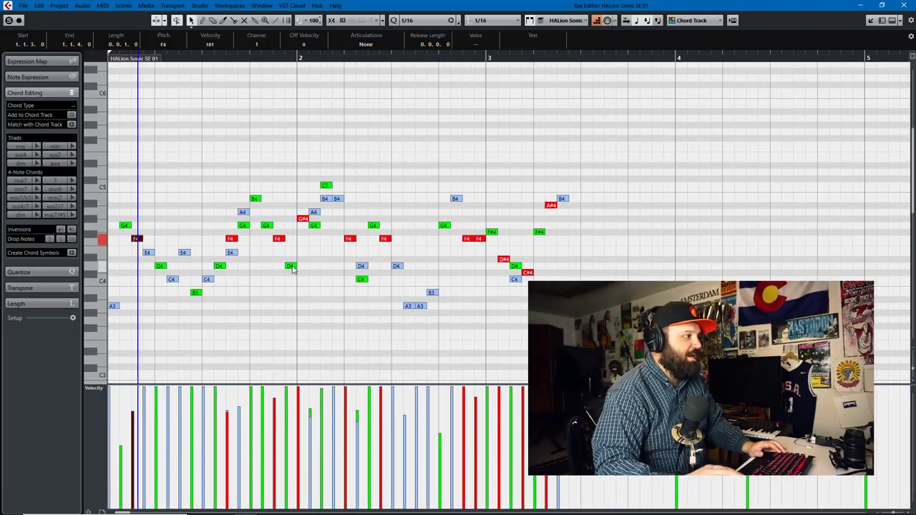
pyautogui.press('space')
pyautogui.press('space')
pyautogui.press('Up')
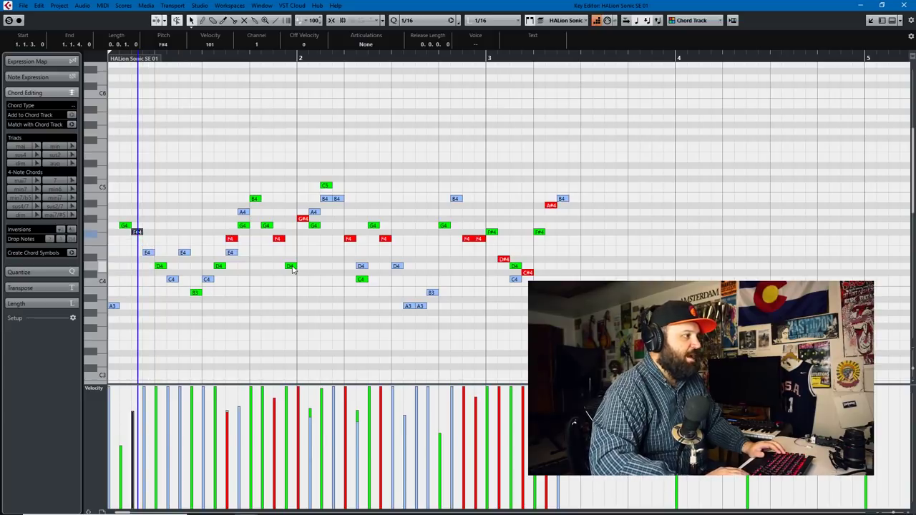
pyautogui.press('space')
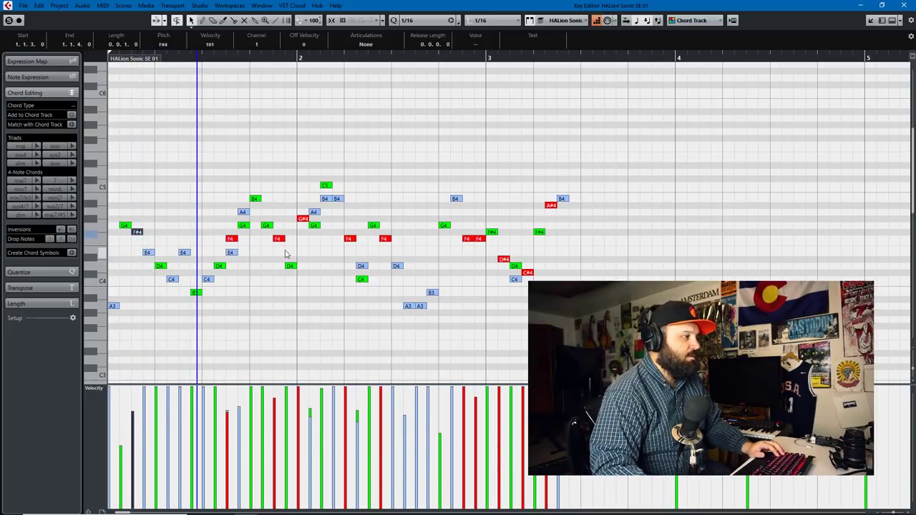
# - Turn off Step Input and raise the two remaining red F4 notes in bar 1 to F#4
pyautogui.click(597, 22)
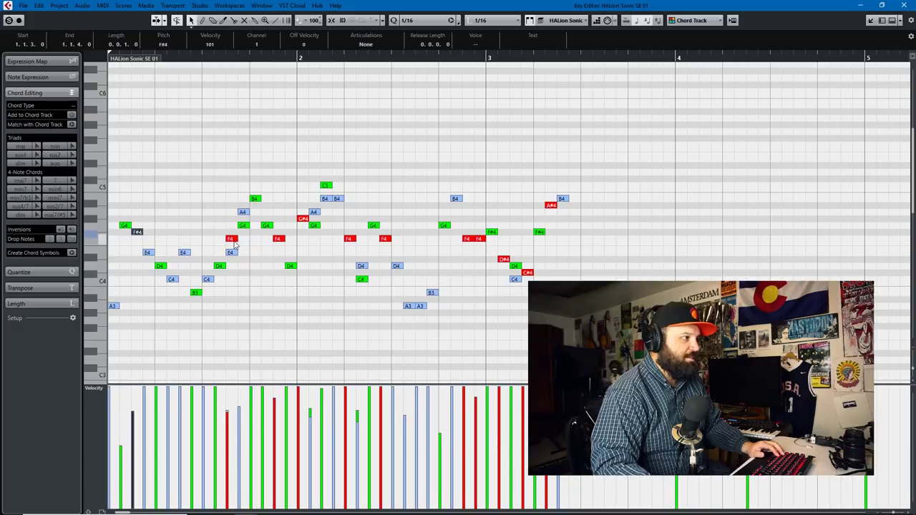
pyautogui.click(233, 240)
pyautogui.press('Down')
pyautogui.press('Up')
pyautogui.press('Up')
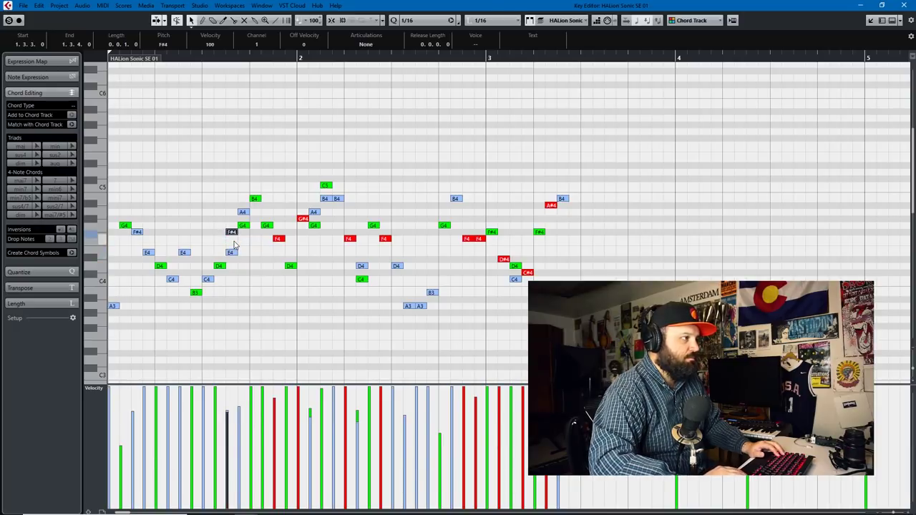
pyautogui.press('Right')
pyautogui.press('Right')
pyautogui.press('Right')
pyautogui.press('Right')
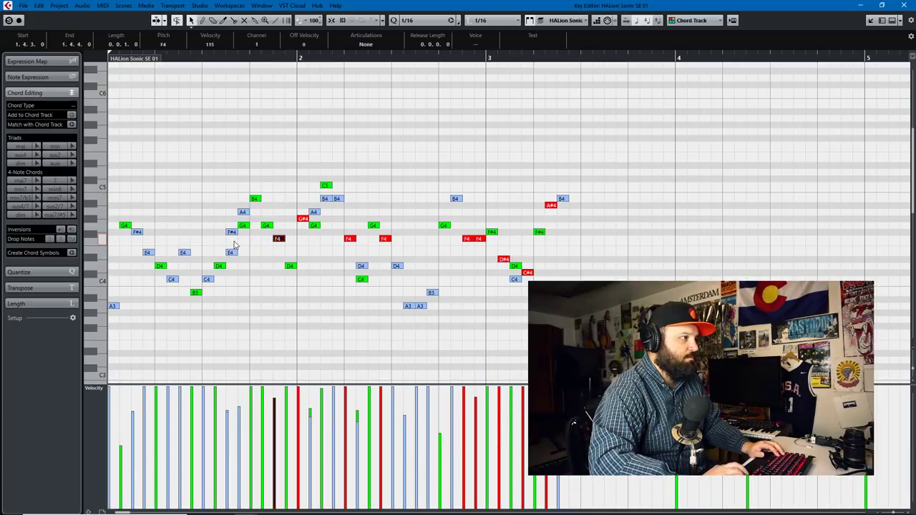
pyautogui.press('Up')
pyautogui.press('Right')
pyautogui.press('Left')
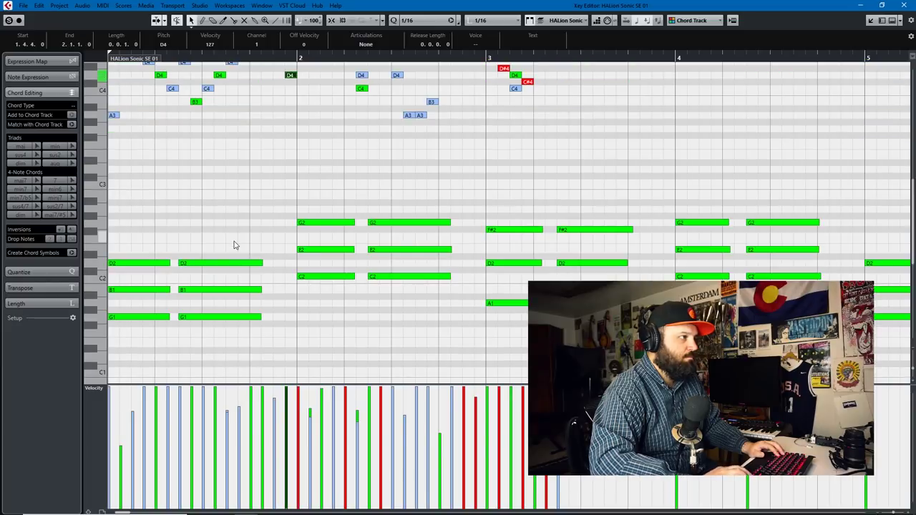
# - Lower the red G#4 melody note at the start of bar 2 to E4
pyautogui.scroll(5, 262, 229)
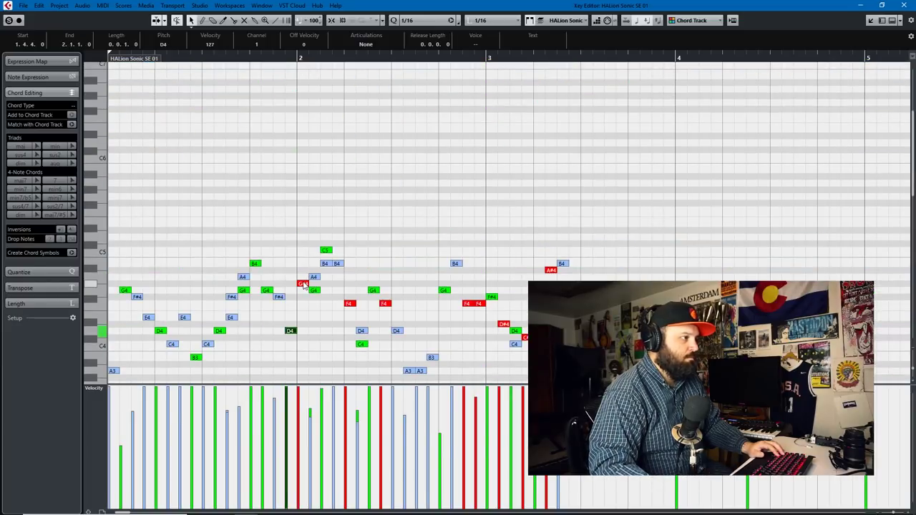
pyautogui.click(302, 284)
pyautogui.press('Down')
pyautogui.press('Down')
pyautogui.press('Down')
pyautogui.press('Down')
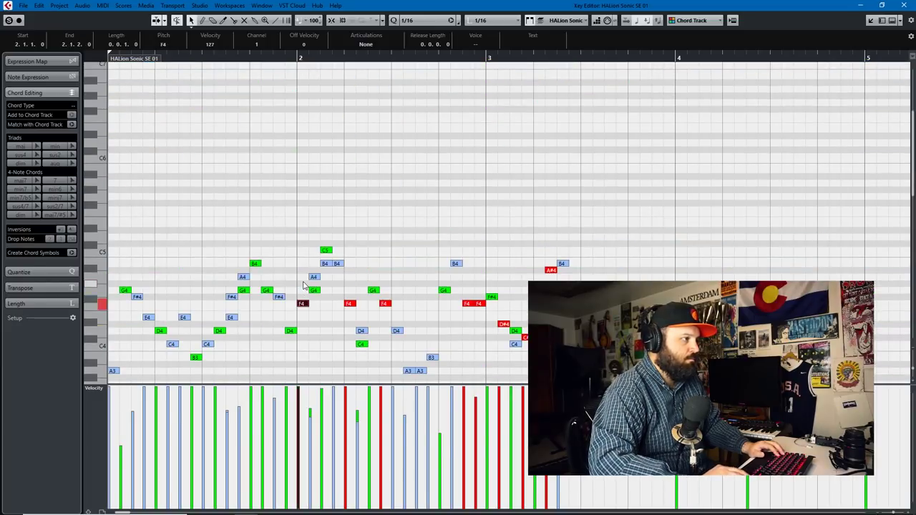
pyautogui.press('Right')
pyautogui.press('Right')
pyautogui.press('Right')
pyautogui.press('Right')
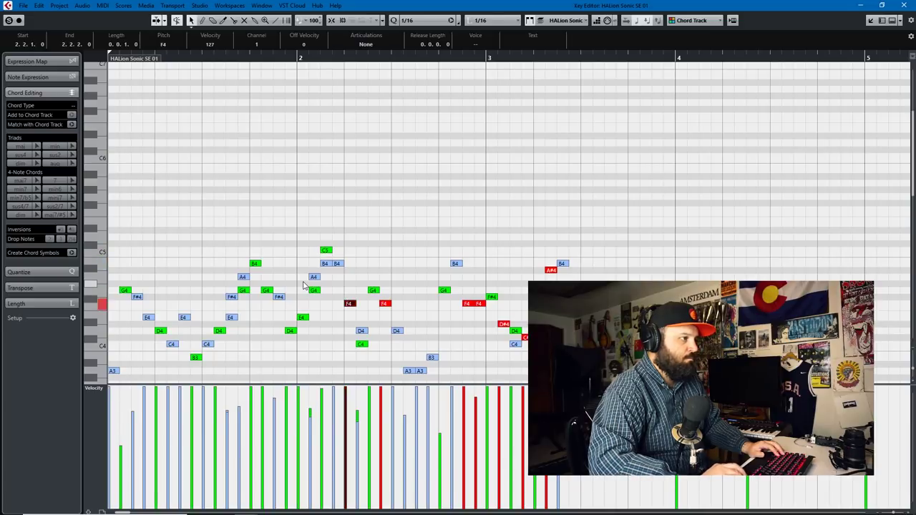
# - Raise the two red F4 melody notes on beat 2 of bar 2 to F#4
pyautogui.press('Left')
pyautogui.press('Up')
pyautogui.press('Right')
pyautogui.press('Right')
pyautogui.press('Right')
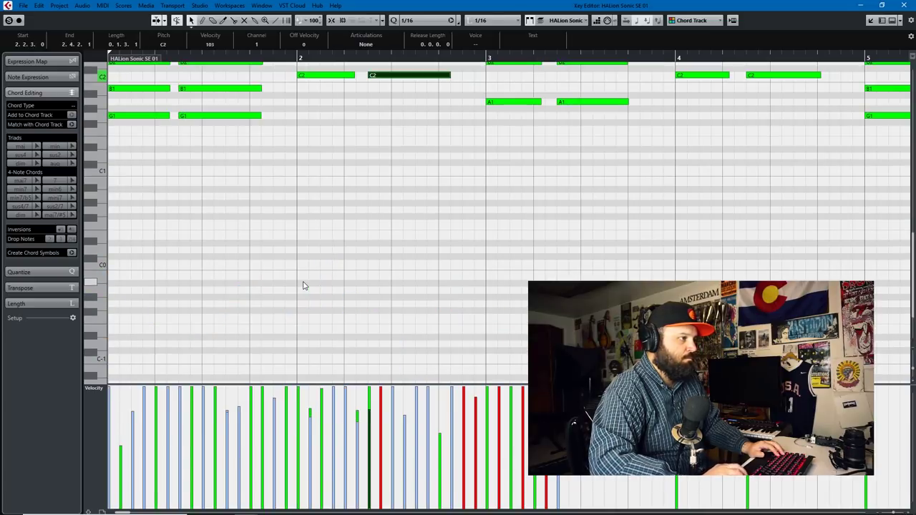
pyautogui.press('Right')
pyautogui.press('Right')
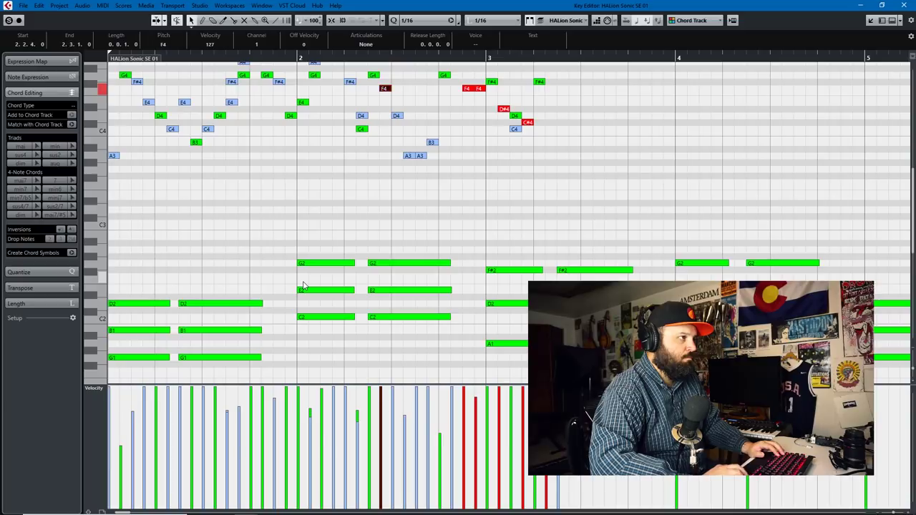
pyautogui.press('Right')
pyautogui.press('Right')
pyautogui.press('Right')
pyautogui.press('Right')
pyautogui.press('Right')
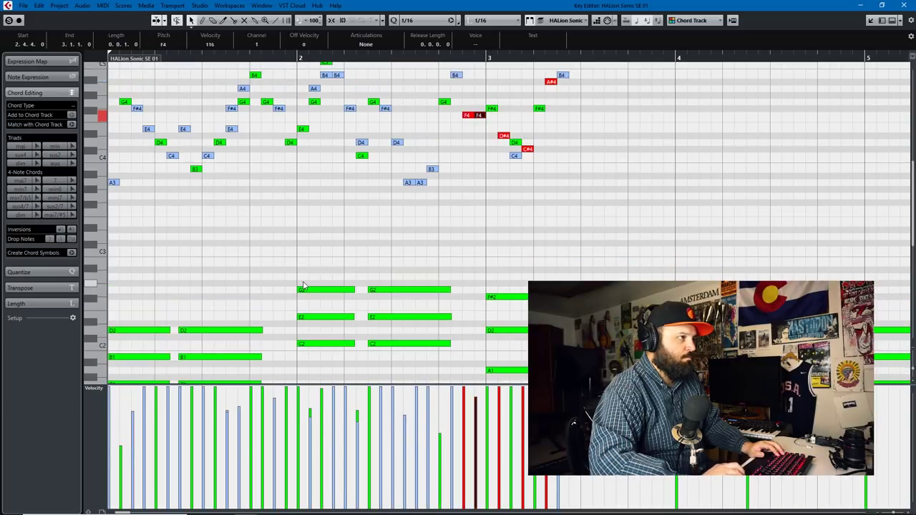
# - Lower the first of the two adjacent F4 notes ending bar 2 to E4 and raise the second to F#4
pyautogui.press('Left')
pyautogui.press('Down')
pyautogui.press('Right')
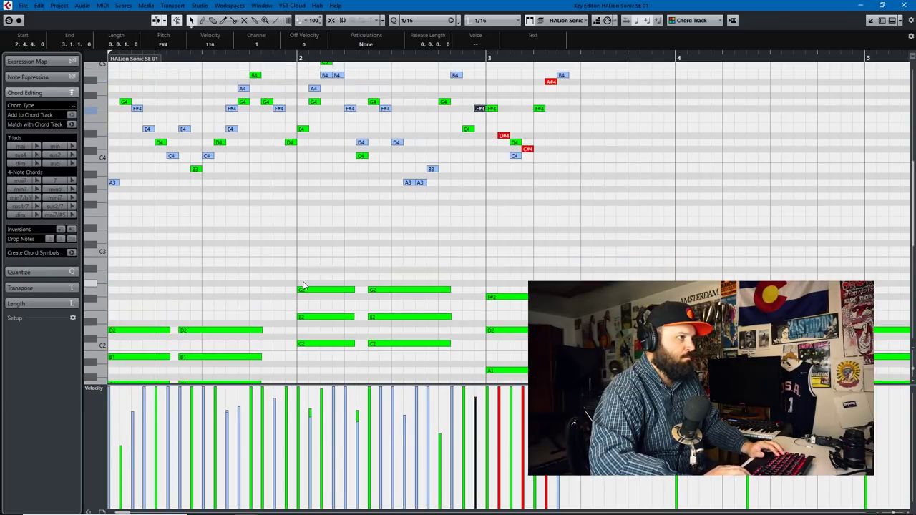
# - Raise the red D#4 melody note in bar 3 to E4
pyautogui.press('Right')
pyautogui.press('Right')
pyautogui.press('Right')
pyautogui.press('Right')
pyautogui.press('Right')
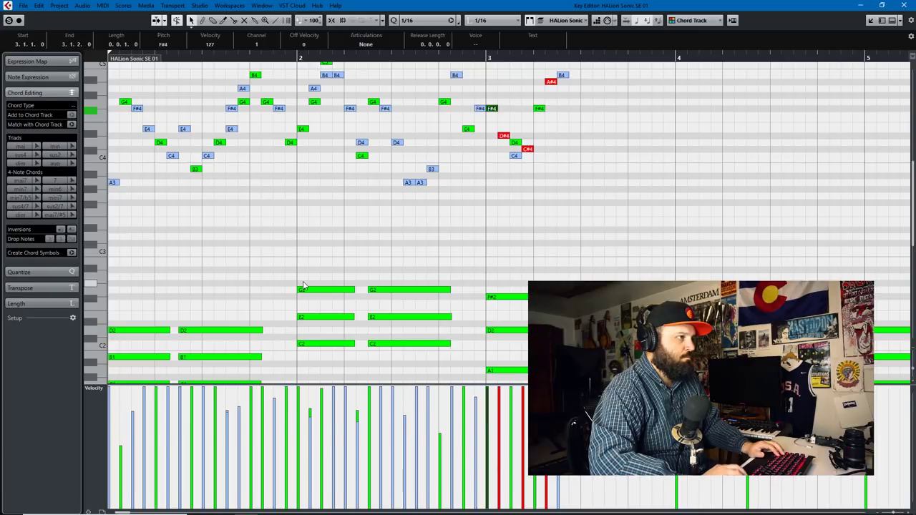
pyautogui.press('Up')
# - Lower the red C#4 melody note in bar 3 to C4 and raise the red A#4 to B4
pyautogui.press('Right')
pyautogui.press('Right')
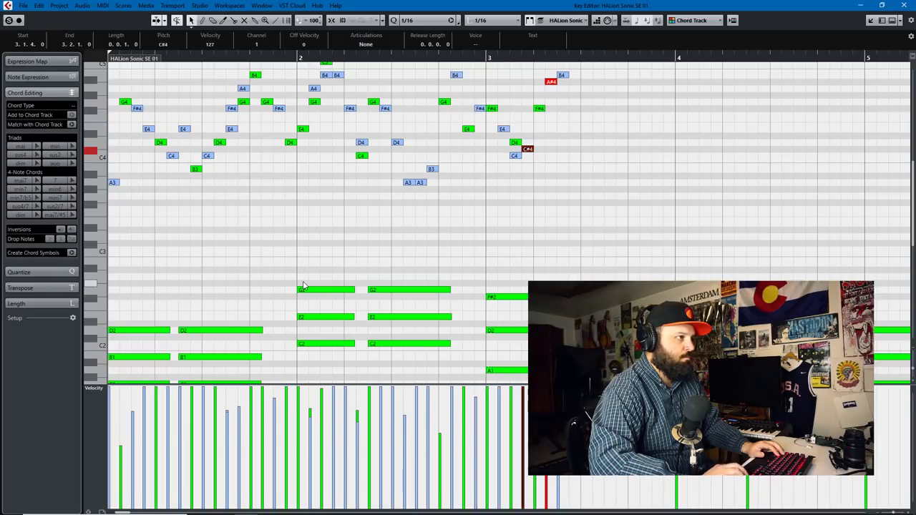
pyautogui.press('Down')
pyautogui.press('Right')
pyautogui.press('Right')
pyautogui.press('Up')
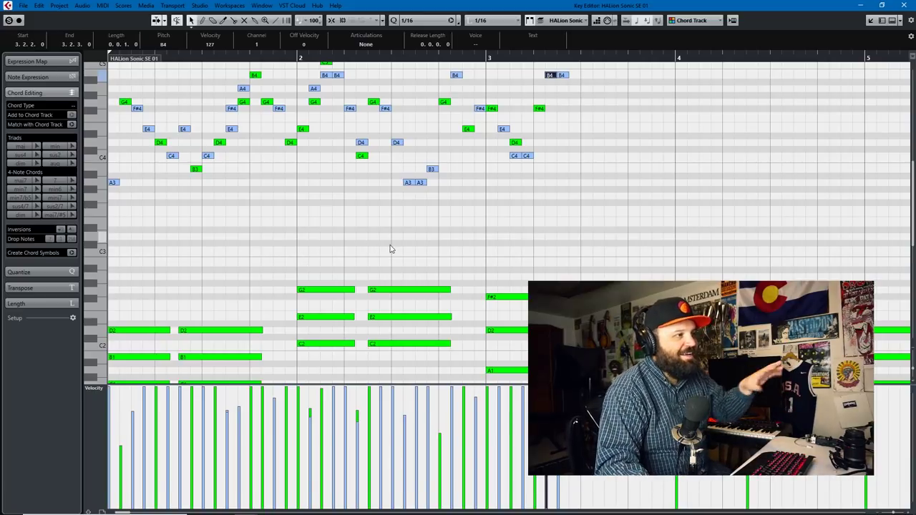
# - Play the edited part from the start in the project and undo the unintended pitch shifts of its chord notes
pyautogui.press('g')
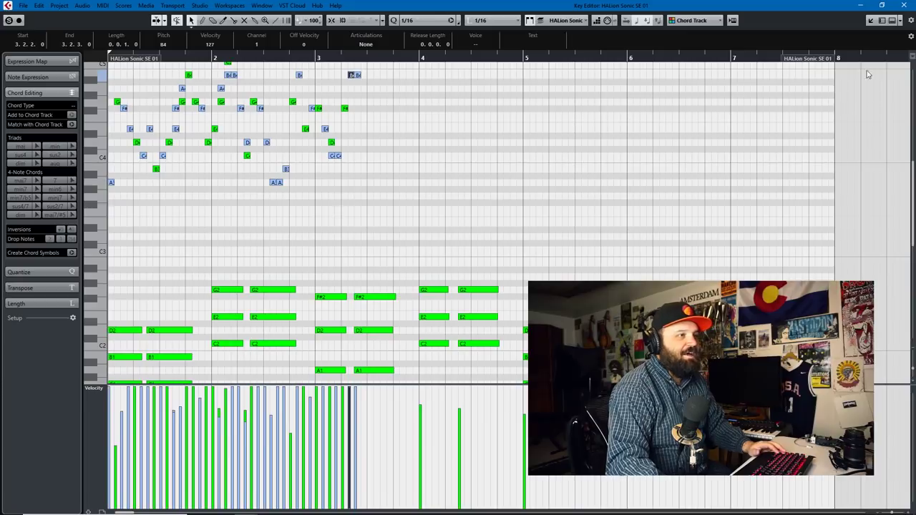
pyautogui.click(906, 5)
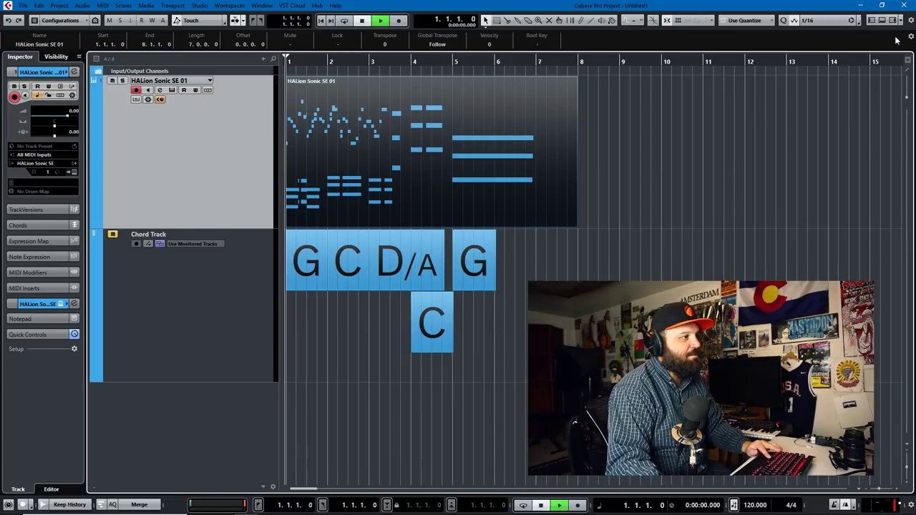
pyautogui.press('space')
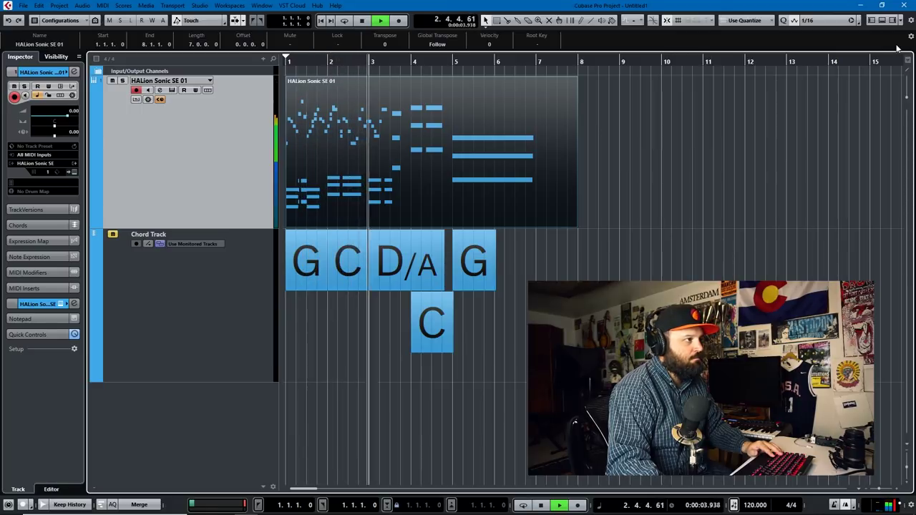
pyautogui.press('space')
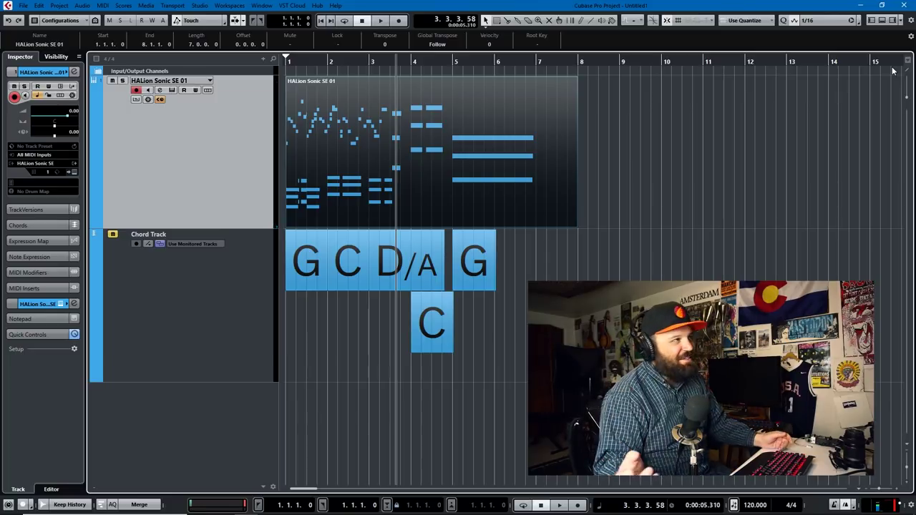
pyautogui.hotkey('ctrl', 'z')
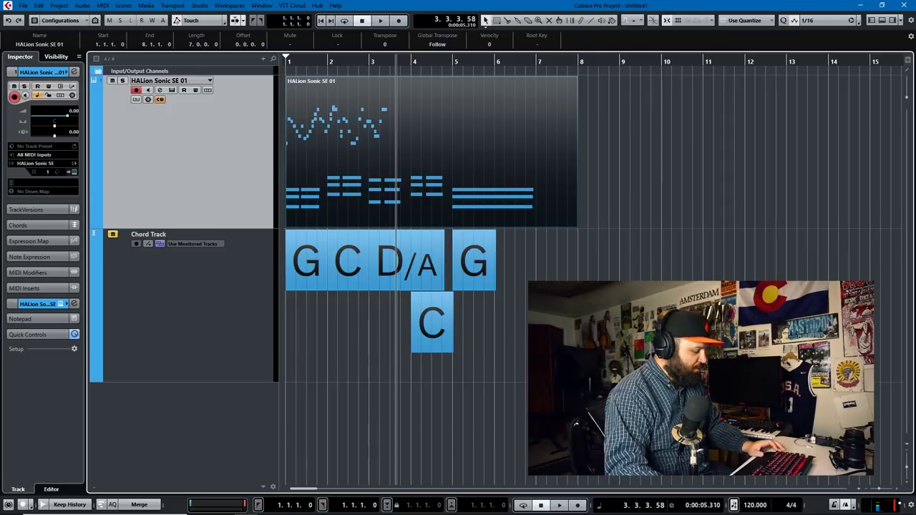
# - Add a chord event at bar 8 of the chord track and define it as F# diminished
pyautogui.keyDown('alt'); pyautogui.click(585, 285); pyautogui.keyUp('alt')
pyautogui.scroll(3, 620, 285)
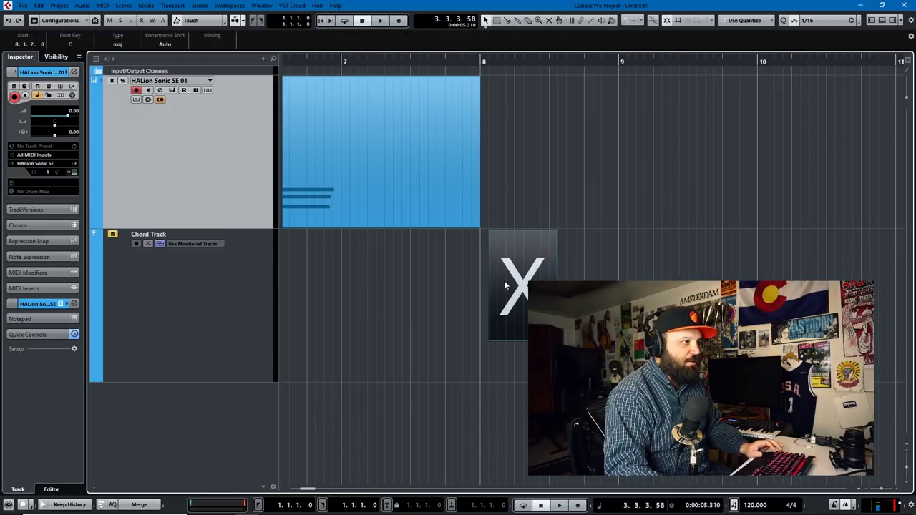
pyautogui.moveTo(505, 282)
pyautogui.mouseDown()
pyautogui.moveTo(491, 284)
pyautogui.moveTo(499, 287)
pyautogui.mouseUp()
pyautogui.doubleClick(516, 288)
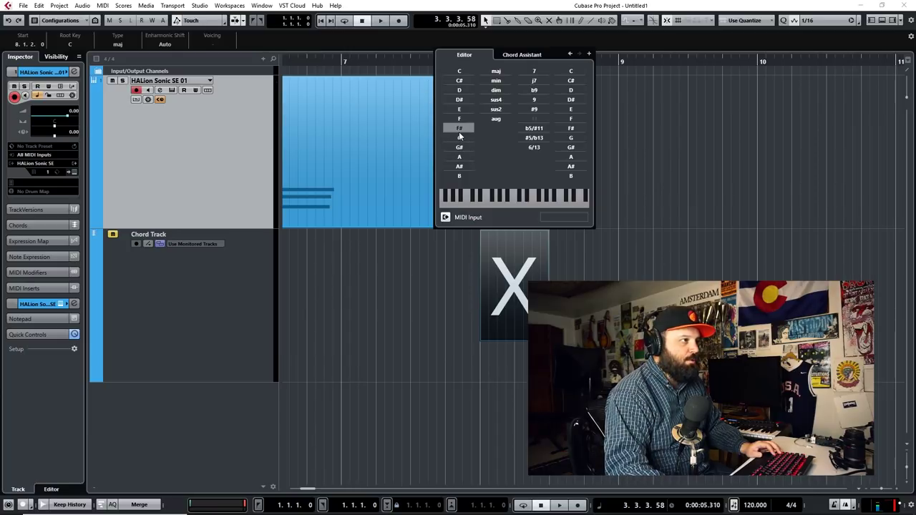
pyautogui.click(459, 132)
pyautogui.click(504, 91)
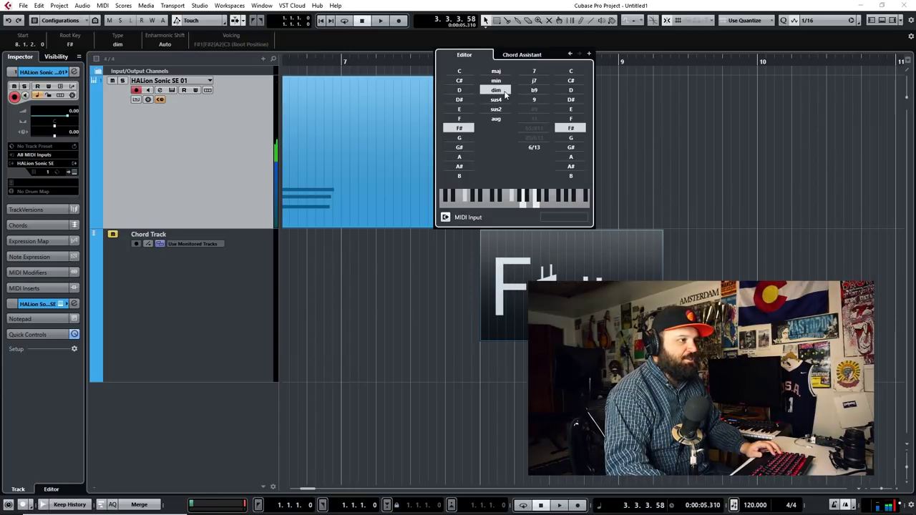
pyautogui.click(765, 250)
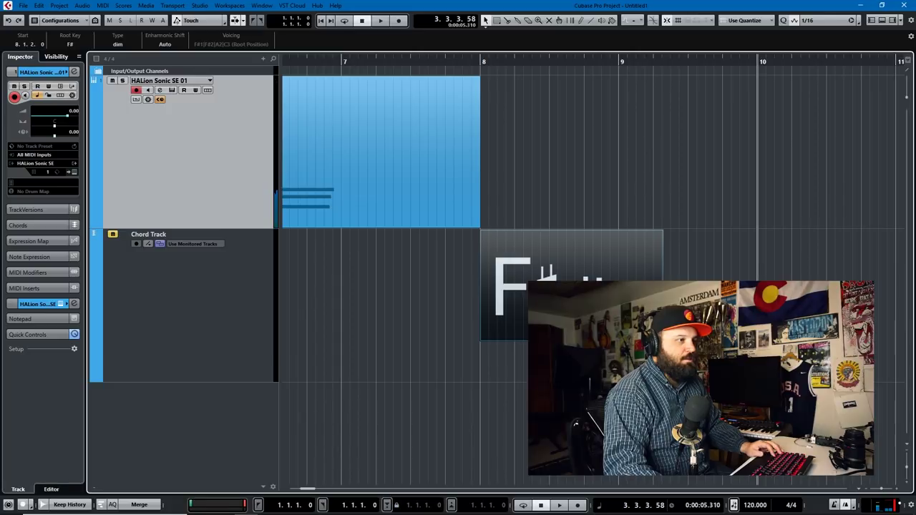
# - Add a chord event at bar 10 of the chord track and define it as E major 7
pyautogui.keyDown('alt'); pyautogui.click(759, 286); pyautogui.keyUp('alt')
pyautogui.doubleClick(791, 286)
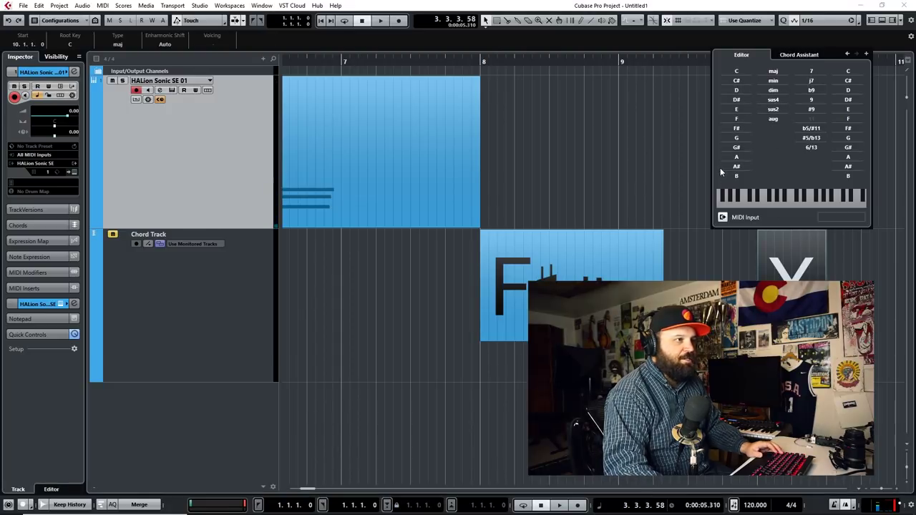
pyautogui.click(737, 109)
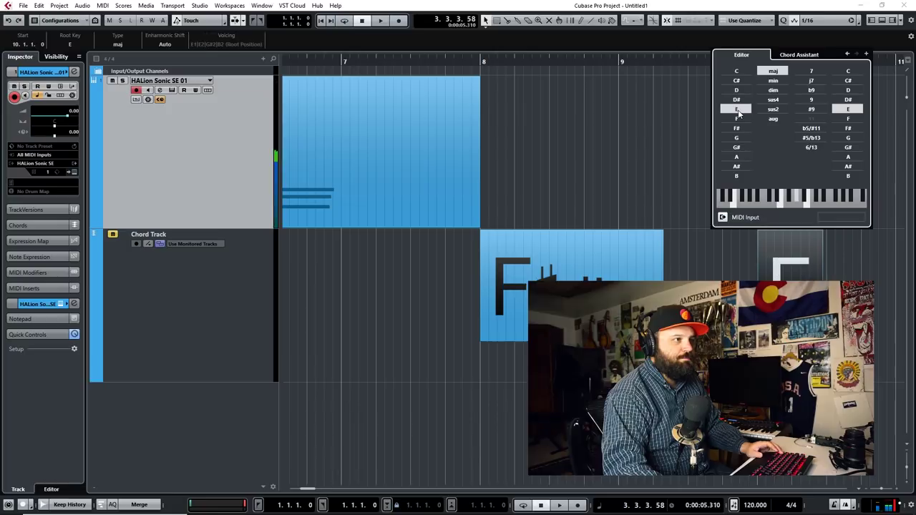
pyautogui.click(824, 71)
pyautogui.click(815, 82)
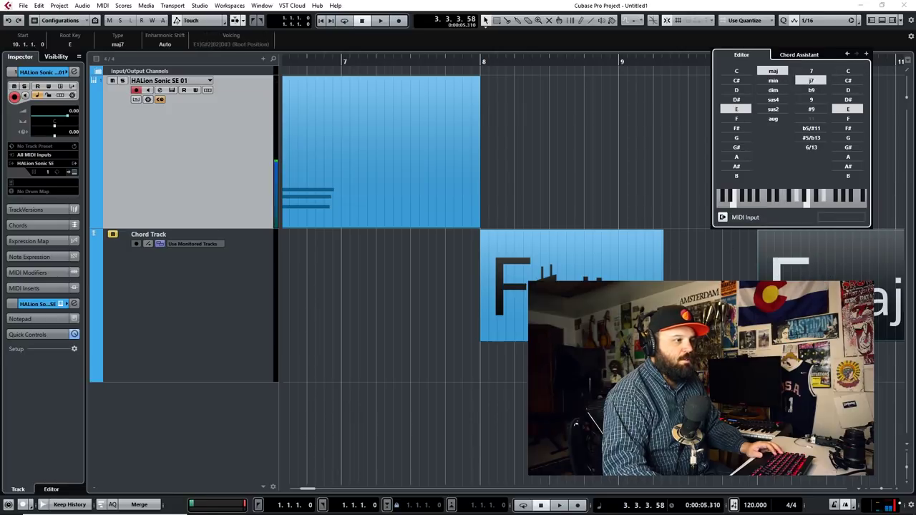
pyautogui.press('Escape')
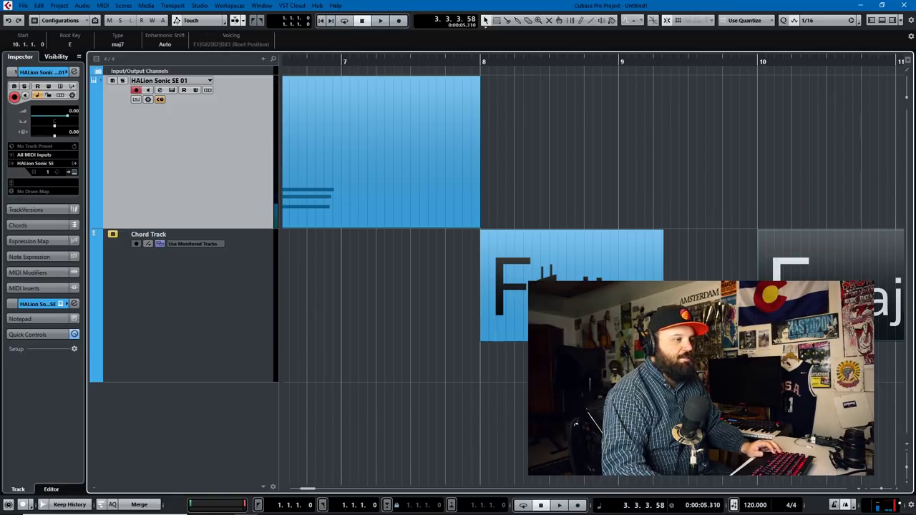
# - Add a chord event at bar 11 of the chord track and define it as A7
pyautogui.hscroll(3, 593, 270)
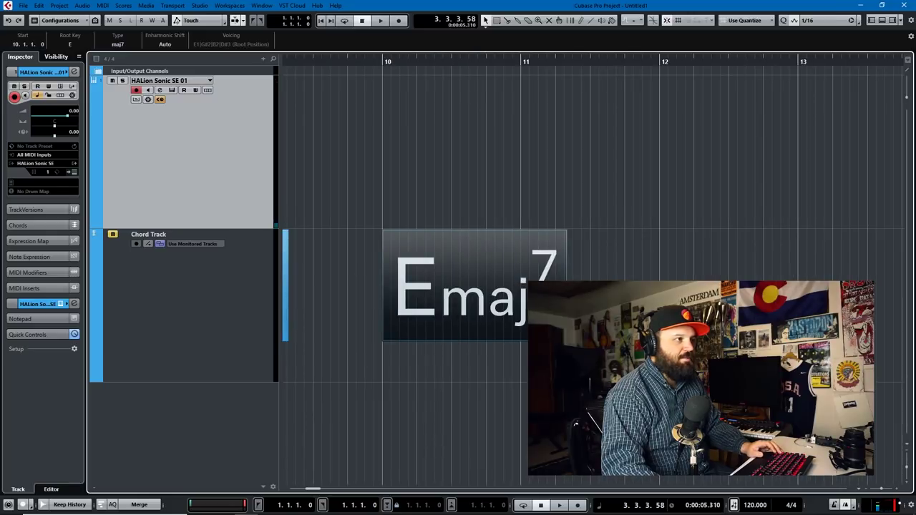
pyautogui.click(523, 360)
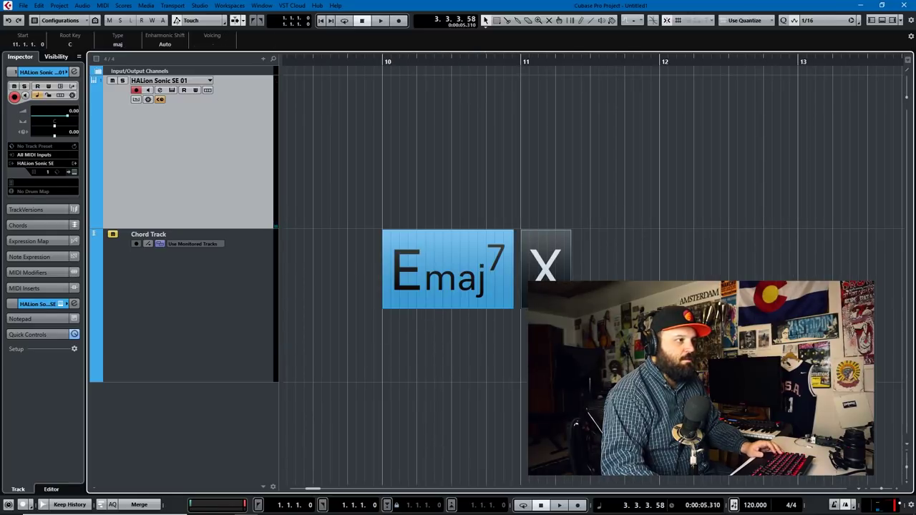
pyautogui.doubleClick(545, 294)
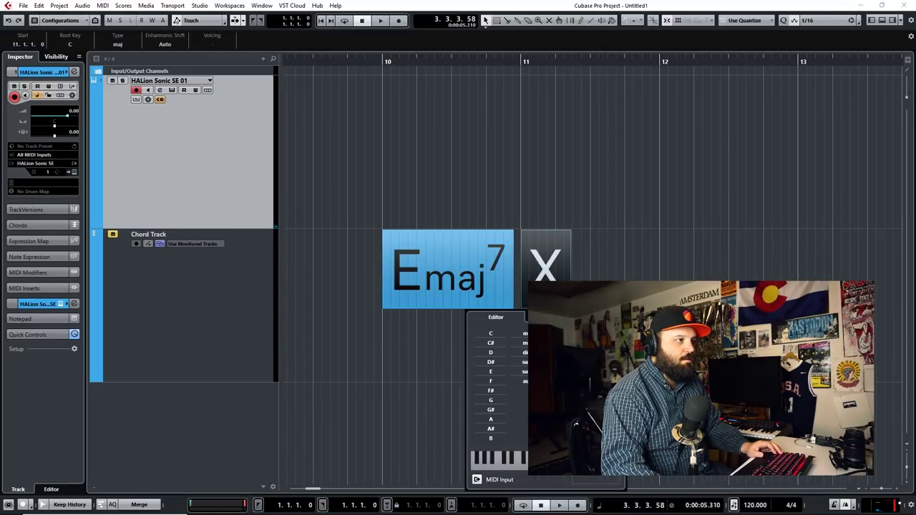
pyautogui.click(491, 419)
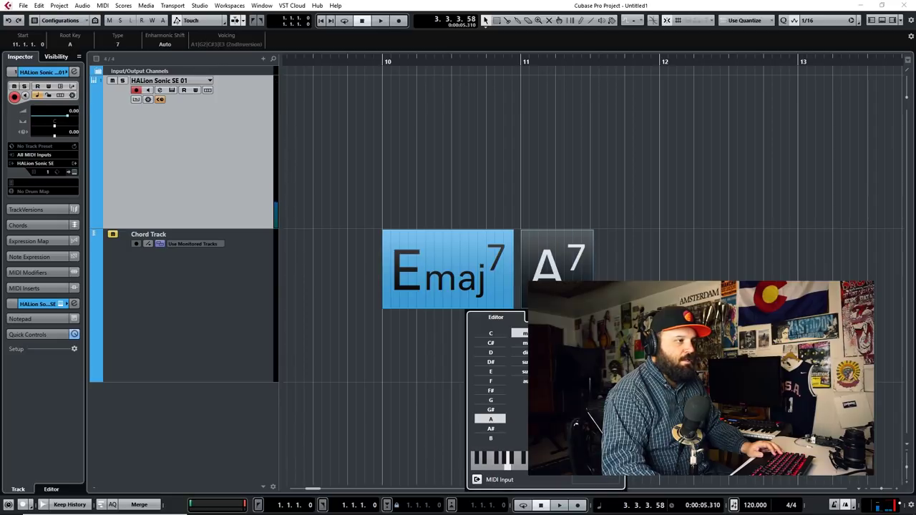
# - Add a chord event at bar 12 of the chord track and define it as B minor 7
pyautogui.click(663, 336)
pyautogui.click(662, 336)
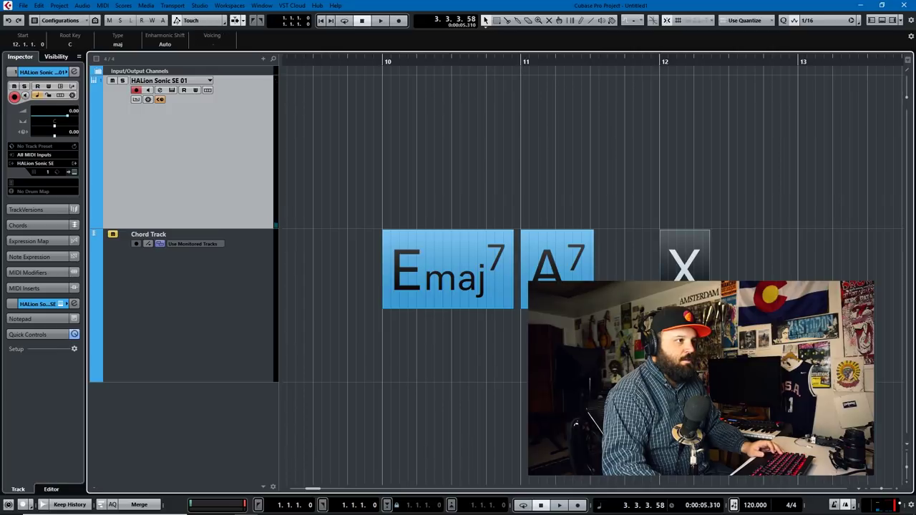
pyautogui.doubleClick(684, 294)
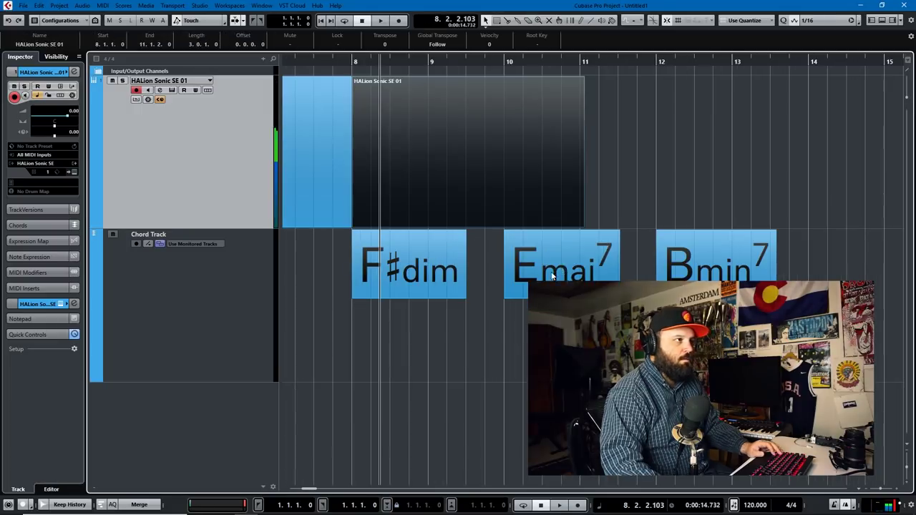
# - Move the Emaj7, A7 and Bmin7 chord events one bar earlier, to bars 9, 10 and 11
pyautogui.moveTo(564, 269); pyautogui.dragTo(482, 287)
pyautogui.moveTo(594, 283); pyautogui.dragTo(518, 283)
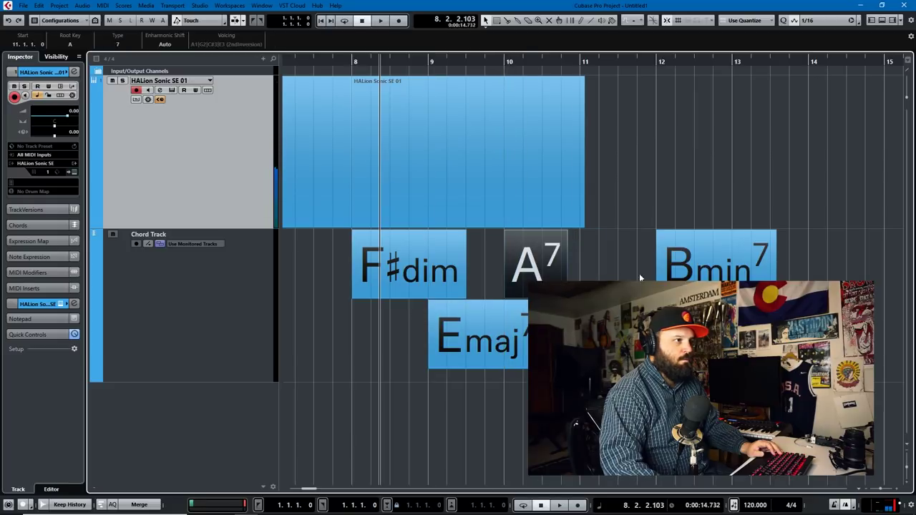
pyautogui.moveTo(673, 269); pyautogui.dragTo(606, 267)
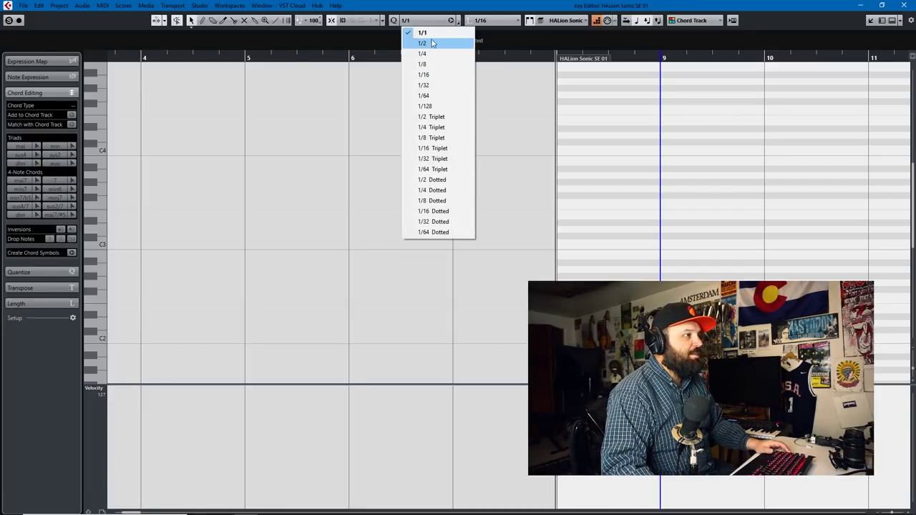
# - Set the Key Editor's quantize to 1/1 and length quantize to 1/2, and place the cursor at the part's start
pyautogui.click(424, 33)
pyautogui.click(491, 20)
pyautogui.click(497, 54)
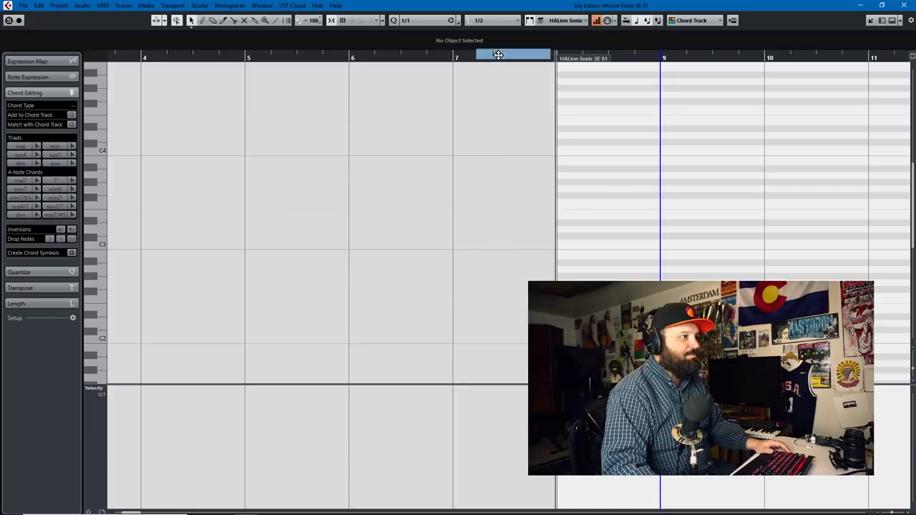
pyautogui.scroll(3, 595, 182)
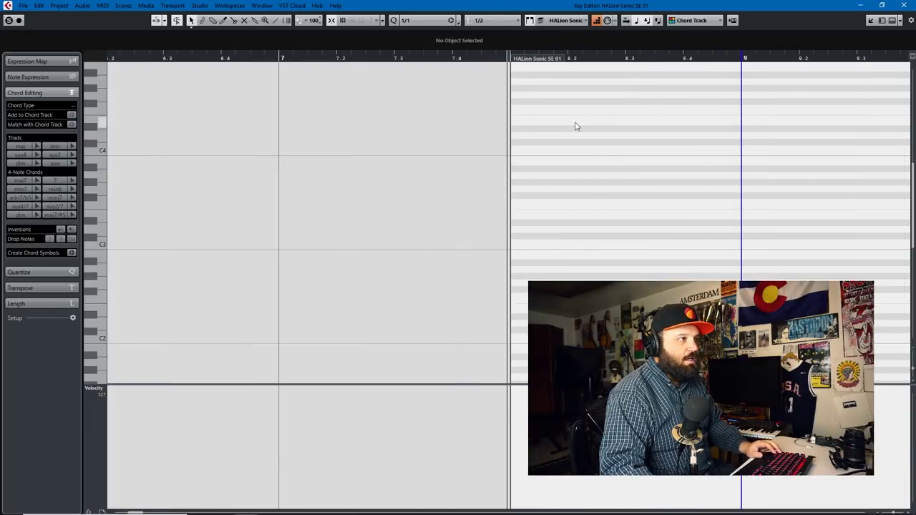
pyautogui.click(511, 143)
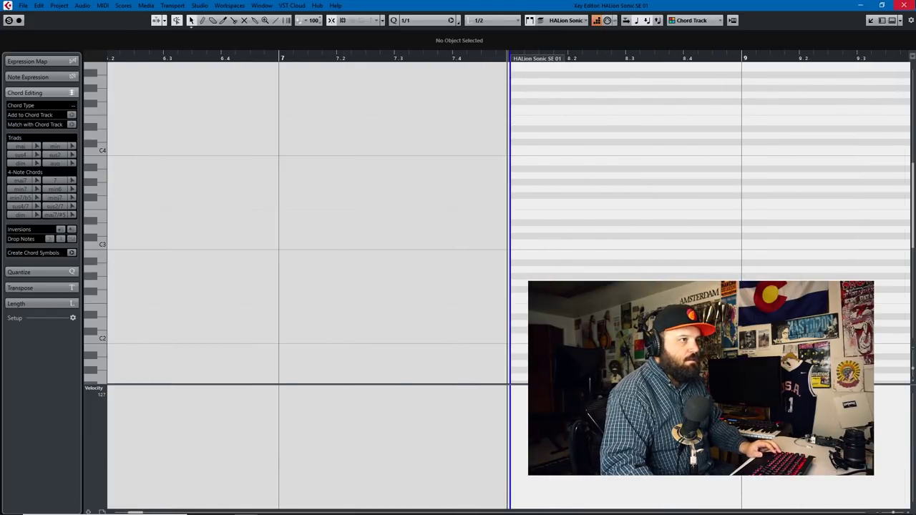
# - Return to the project and trim the new part's start to exactly 8.1.1.0, giving it a four-bar length
pyautogui.press('Return')
pyautogui.scroll(4, 387, 194)
pyautogui.hscroll(-2, 324, 230)
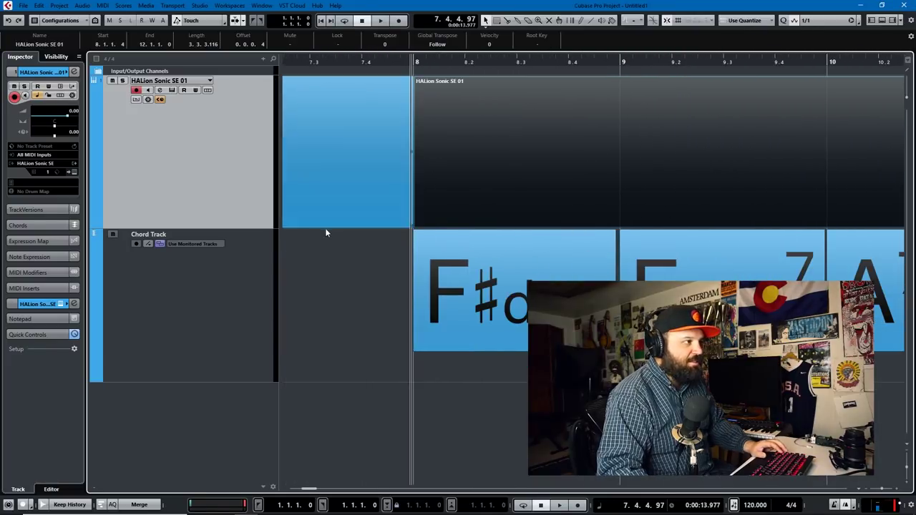
pyautogui.moveTo(415, 225); pyautogui.dragTo(412, 229)
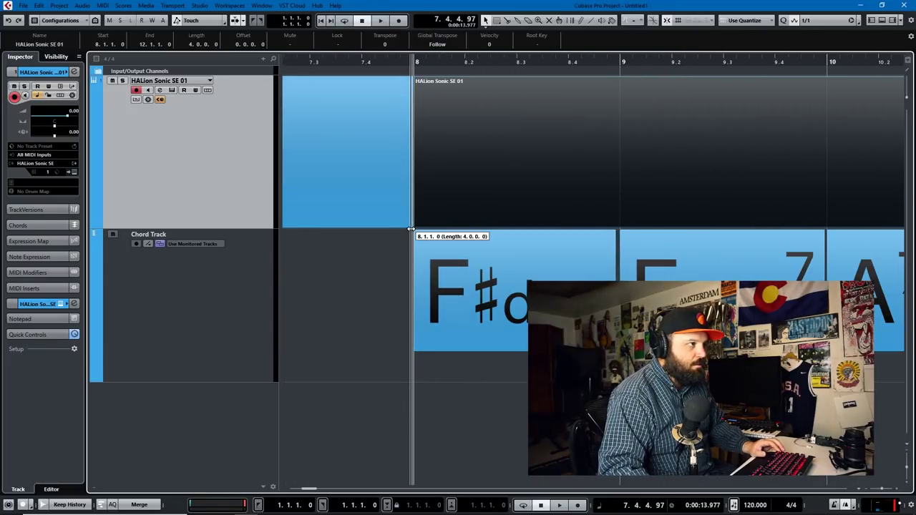
pyautogui.scroll(-3, 594, 197)
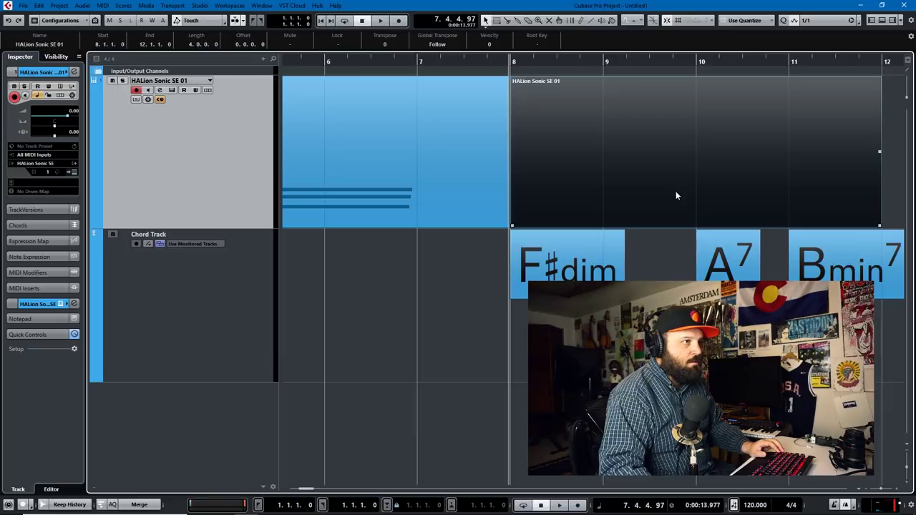
# - Reopen the new part in the Key Editor and step-enter a chord of F#1, A1, C#2 and E2 at bar 8
pyautogui.doubleClick(676, 192)
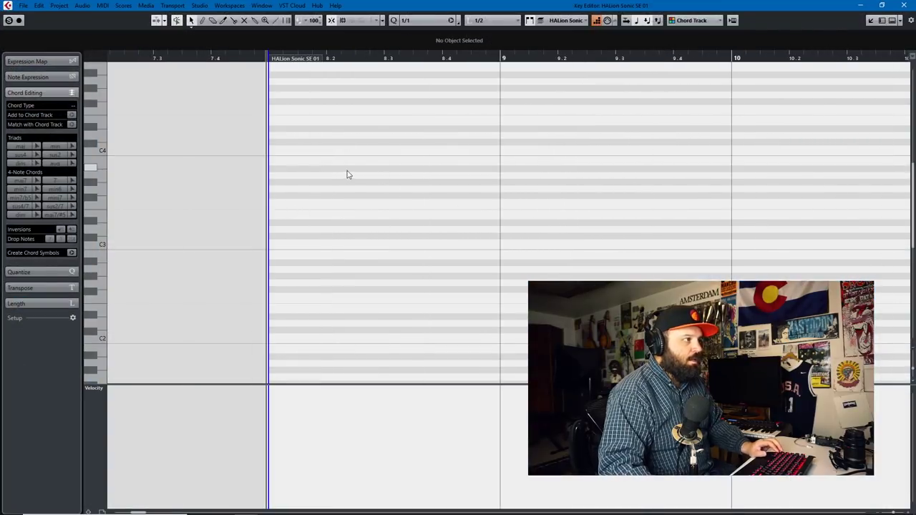
pyautogui.scroll(6, 286, 200)
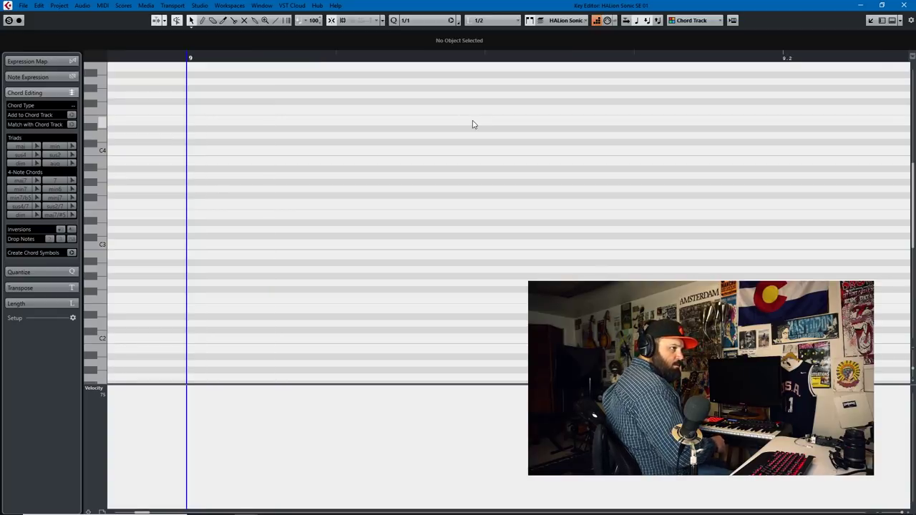
pyautogui.scroll(-3, 321, 196)
pyautogui.scroll(1, 269, 205)
pyautogui.hscroll(-5, 265, 208)
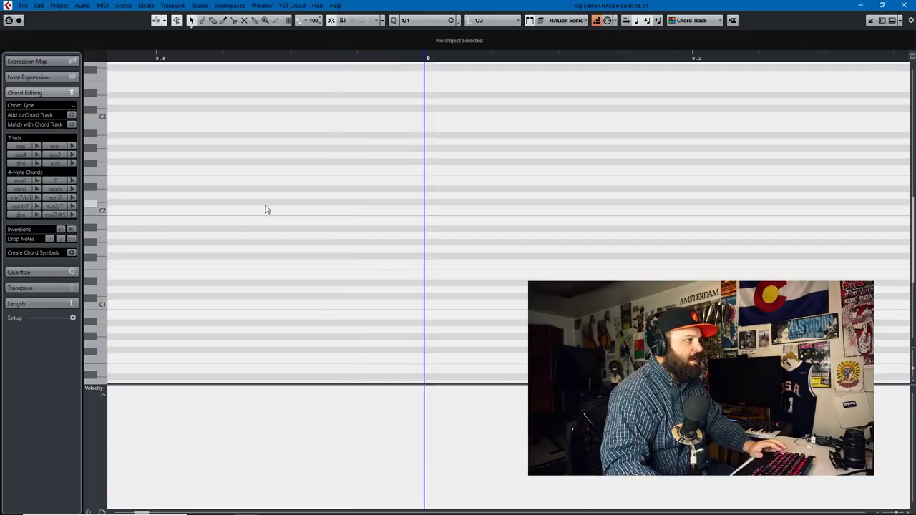
pyautogui.scroll(-9, 265, 194)
pyautogui.hscroll(-1, 264, 203)
pyautogui.hscroll(-5, 263, 203)
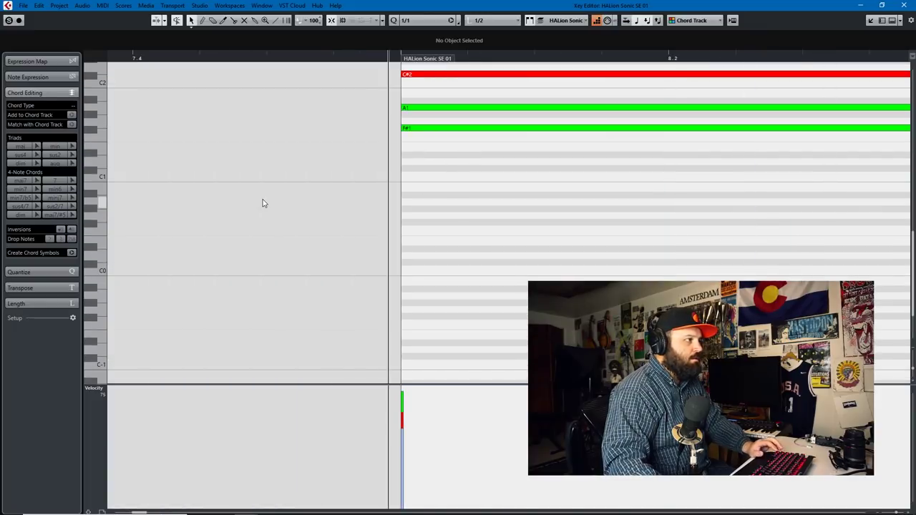
# - Lower the red C#2 in the bar 8 chord to C2
pyautogui.scroll(4, 263, 203)
pyautogui.click(472, 332)
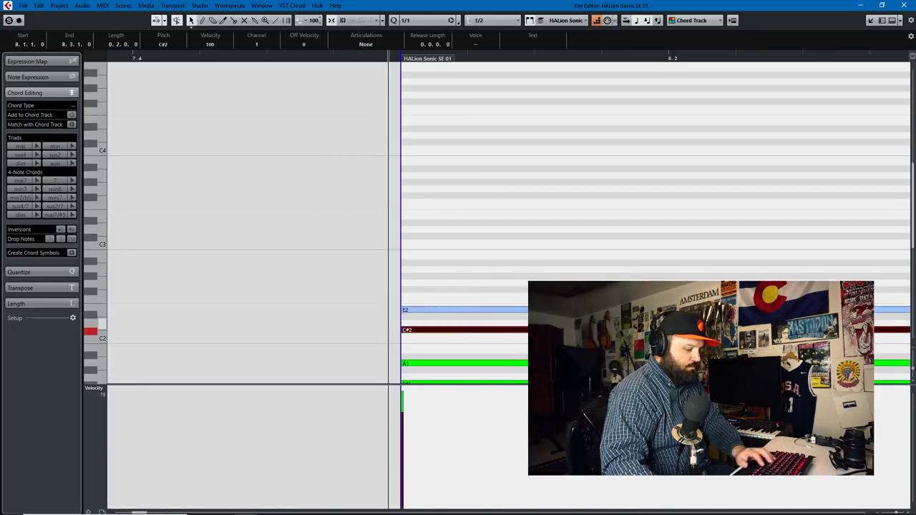
pyautogui.press('Down')
# - Step-enter an E major 7 chord at bar 9 from the MIDI keyboard
pyautogui.scroll(-5, 609, 291)
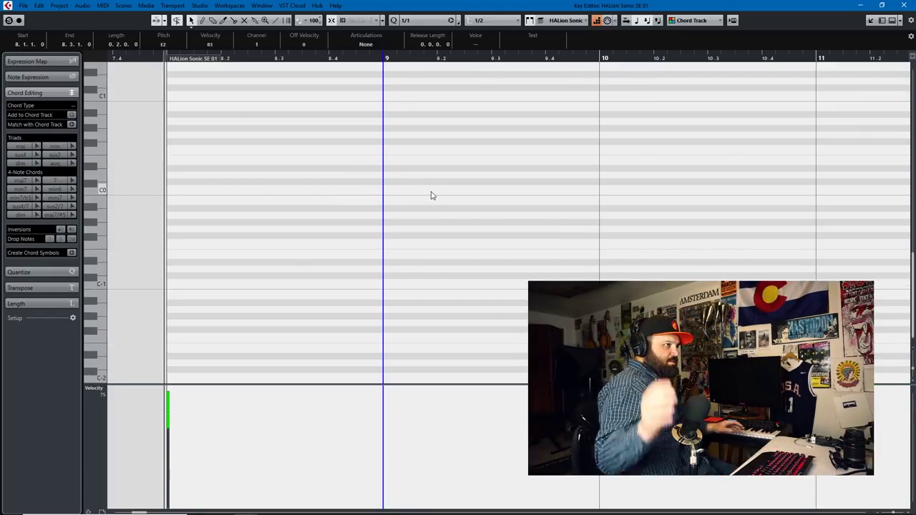
pyautogui.hotkey('alt', 'Tab')
pyautogui.hotkey('alt', 'Tab')
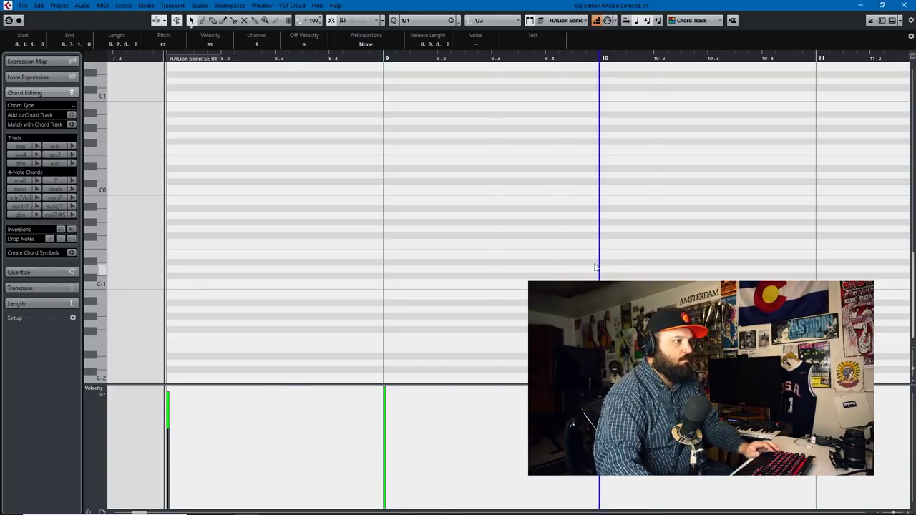
# - Delete the red F2 note from the bar 9 chord
pyautogui.press('g')
pyautogui.press('g')
pyautogui.press('g')
pyautogui.scroll(7, 526, 270)
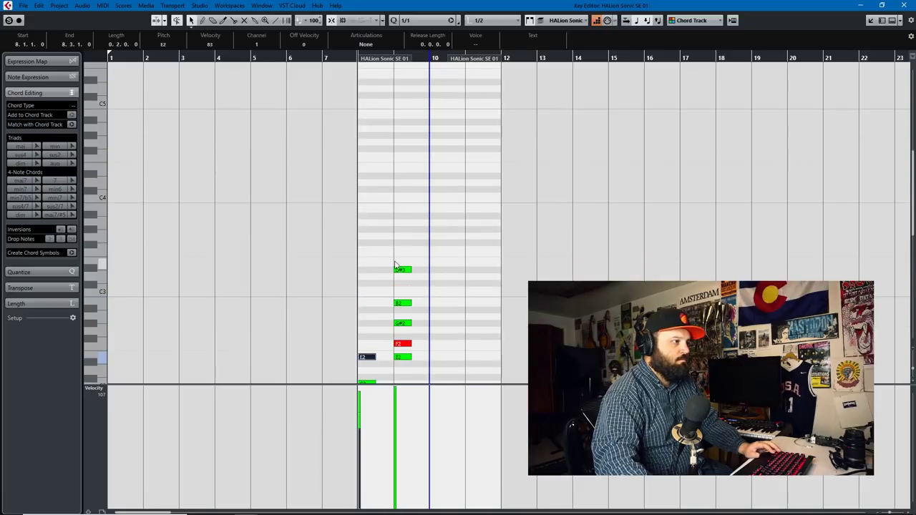
pyautogui.scroll(-4, 395, 267)
pyautogui.scroll(3, 395, 266)
pyautogui.click(416, 217)
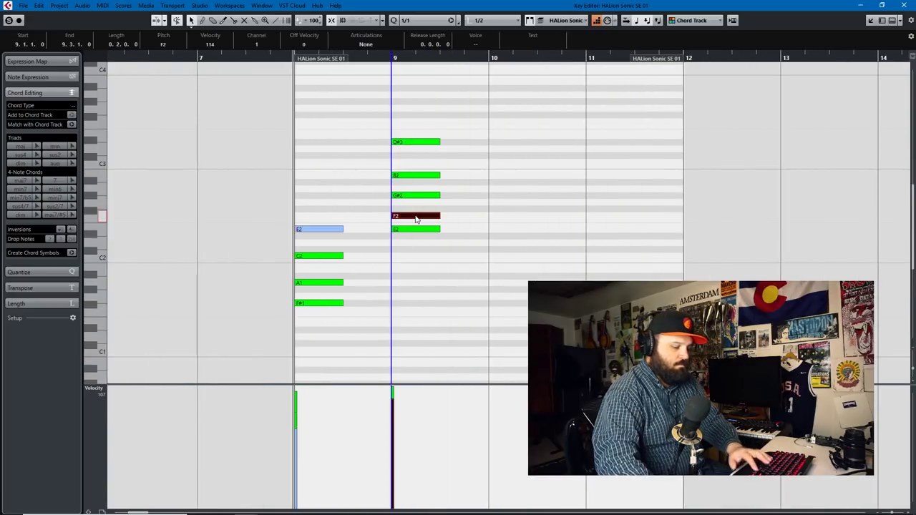
pyautogui.press('Delete')
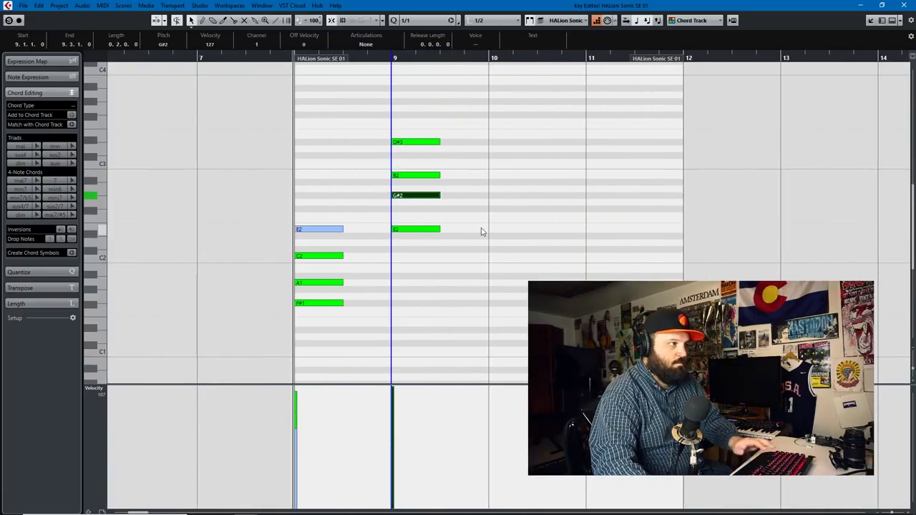
# - Try to step-enter the next chord at bar 10, and undo the notes that were entered
pyautogui.click(488, 60)
pyautogui.press('Return')
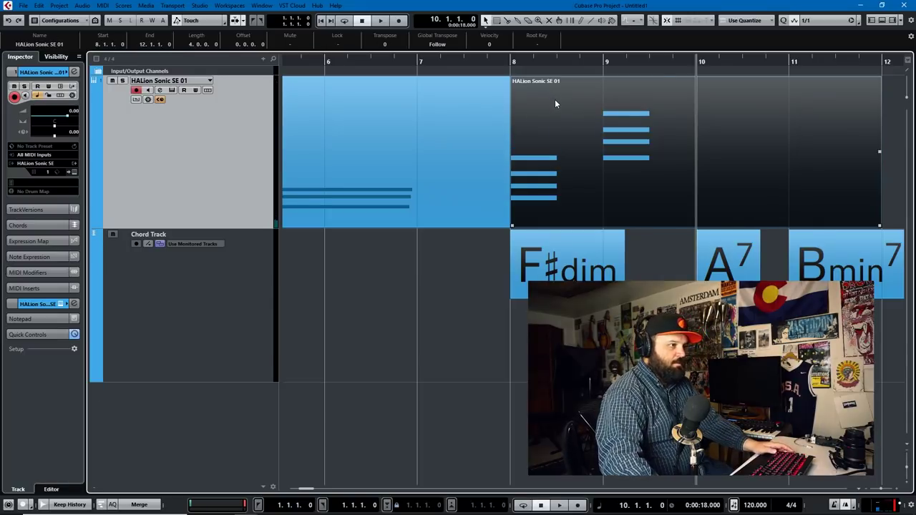
pyautogui.doubleClick(556, 104)
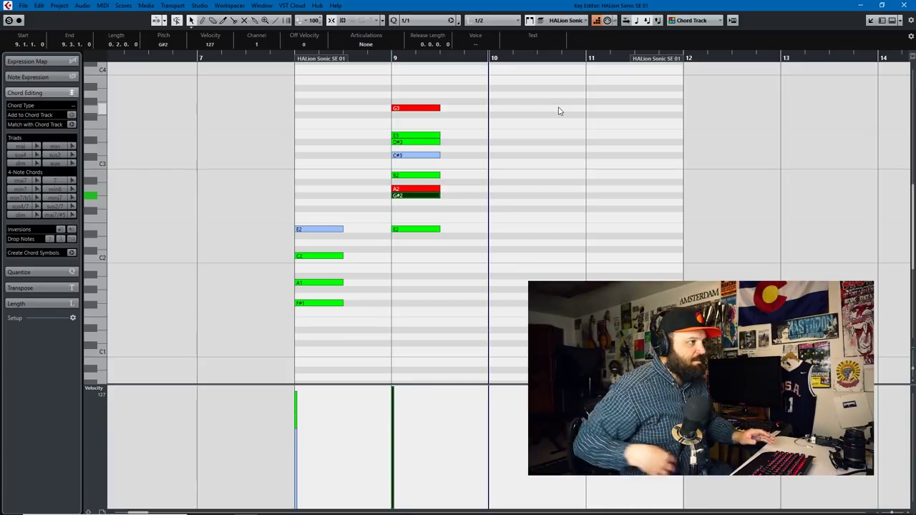
pyautogui.hotkey('ctrl', 'z')
pyautogui.click(494, 141)
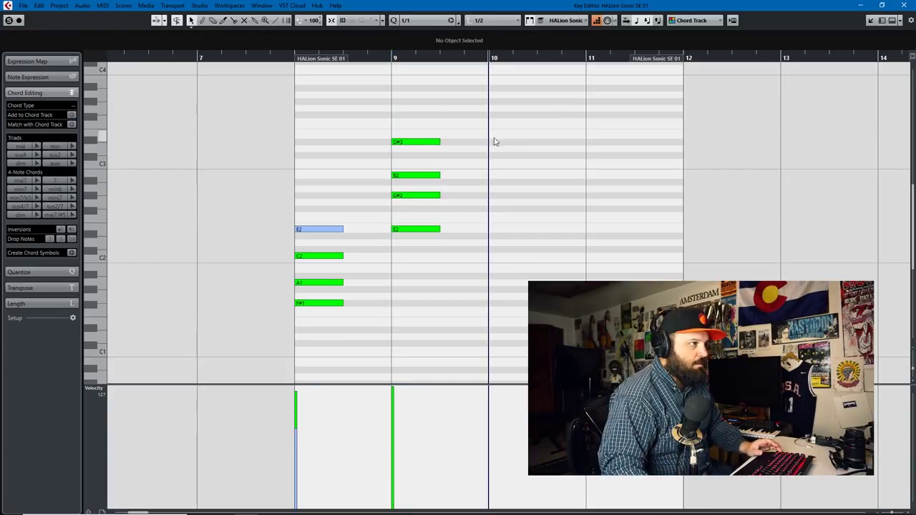
# - Step-enter an A7 chord at bar 10 and a B minor 7 chord at bar 11
pyautogui.moveTo(477, 143); pyautogui.dragTo(543, 149)
pyautogui.scroll(3, 460, 165)
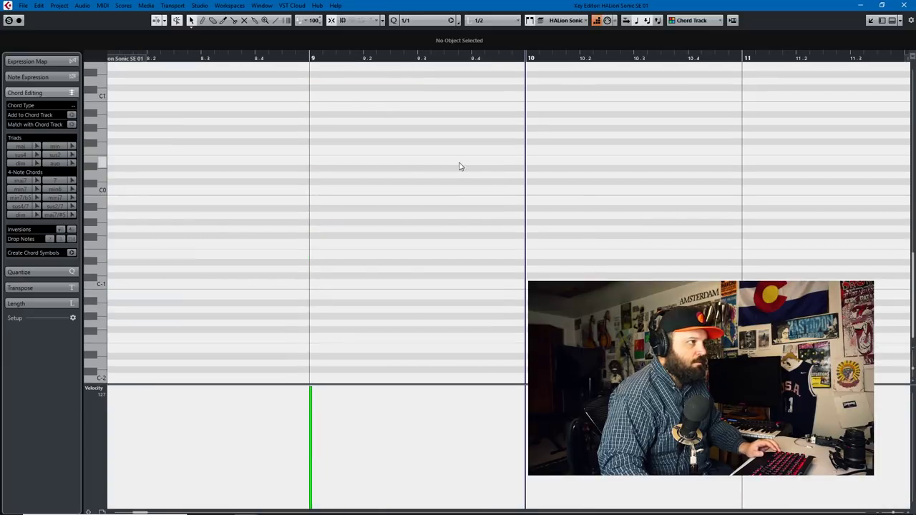
pyautogui.scroll(5, 466, 172)
pyautogui.scroll(-5, 473, 177)
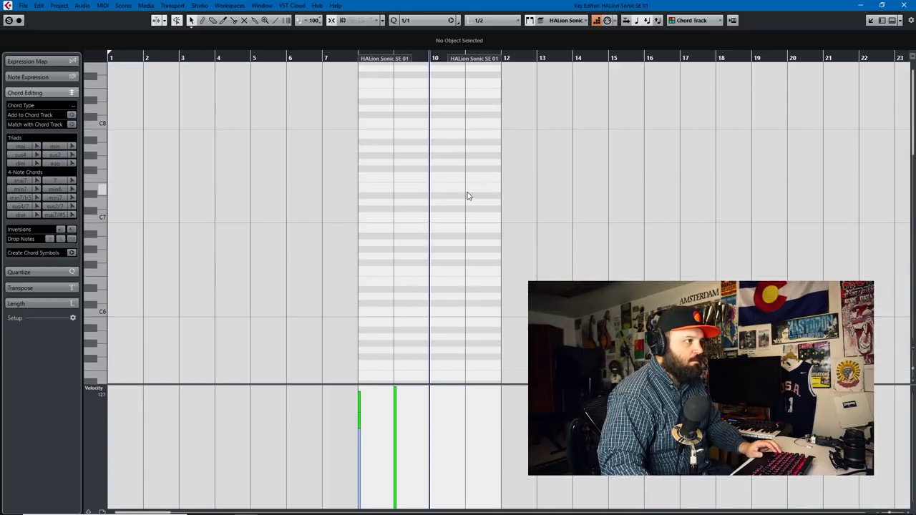
pyautogui.click(467, 192)
pyautogui.click(430, 197)
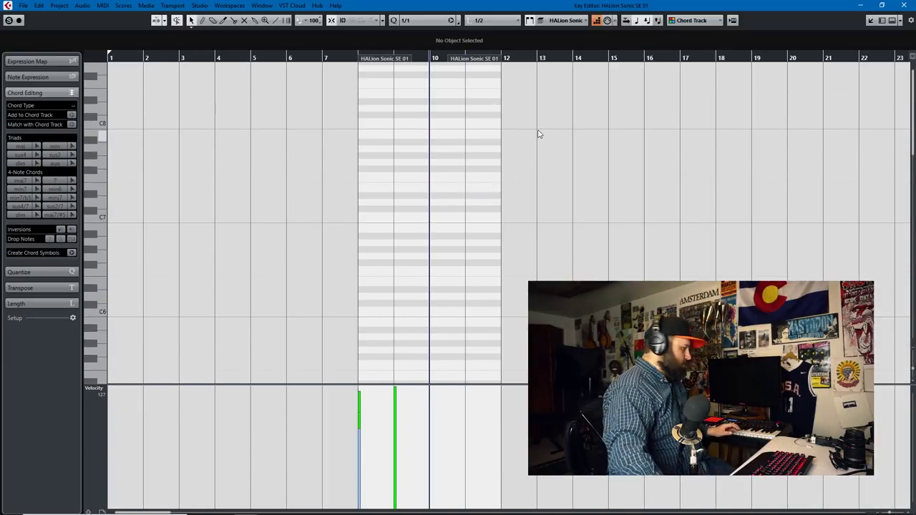
pyautogui.scroll(-8, 538, 150)
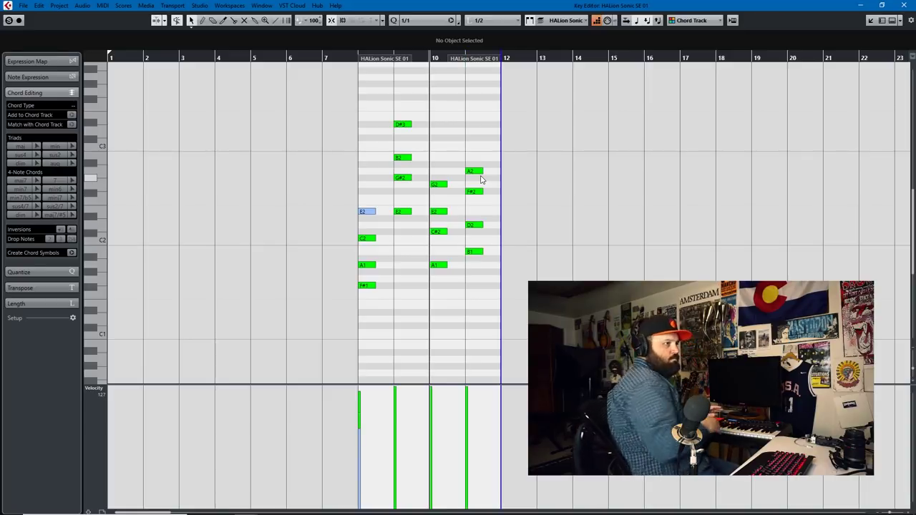
# - Raise the upper notes of the bar 9 chord and the G2 in bar 10 by four semitones
pyautogui.moveTo(343, 96); pyautogui.dragTo(435, 189)
pyautogui.press('Up')
pyautogui.press('Up')
pyautogui.press('Up')
pyautogui.press('Up')
pyautogui.scroll(-2, 467, 202)
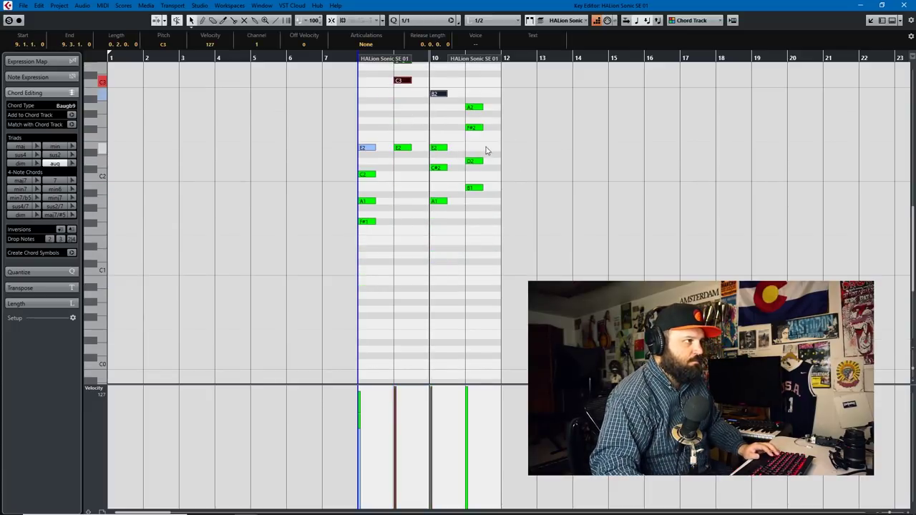
# - Lower the B1, D2 and F#2 notes in bar 11 by four semitones
pyautogui.moveTo(459, 122); pyautogui.dragTo(531, 225)
pyautogui.press('Down')
pyautogui.press('Down')
pyautogui.press('Down')
pyautogui.press('Down')
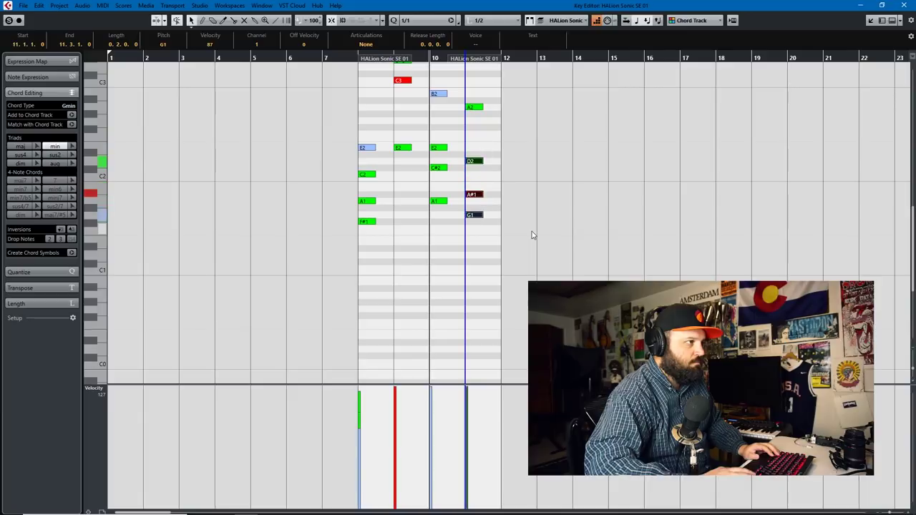
# - Lower the E2 in bar 9 and the E2 and C#2 in bar 10 by two semitones
pyautogui.moveTo(385, 125); pyautogui.dragTo(435, 195)
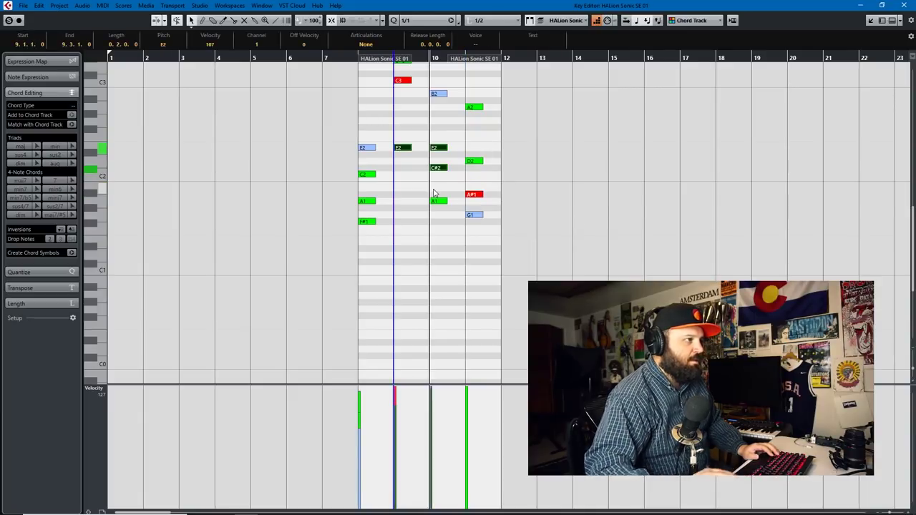
pyautogui.press('Down')
pyautogui.press('Down')
pyautogui.press('Down')
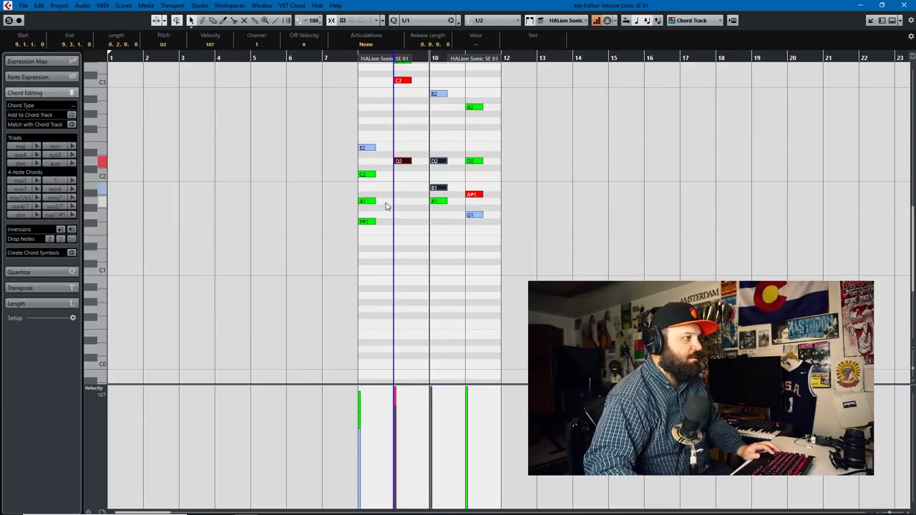
# - Match the chords in bars 9, 10 and 11 with the chord track
pyautogui.scroll(3, 385, 209)
pyautogui.scroll(6, 379, 229)
pyautogui.scroll(-5, 406, 214)
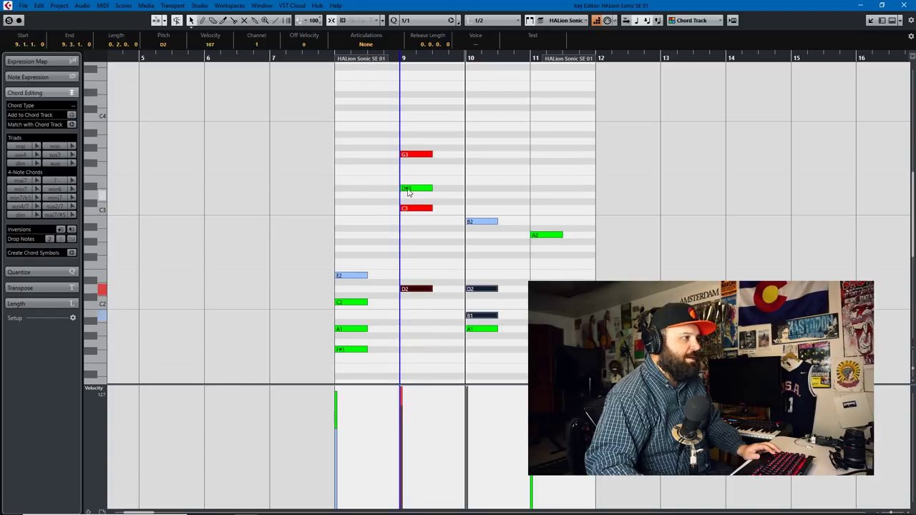
pyautogui.moveTo(419, 118); pyautogui.dragTo(402, 342)
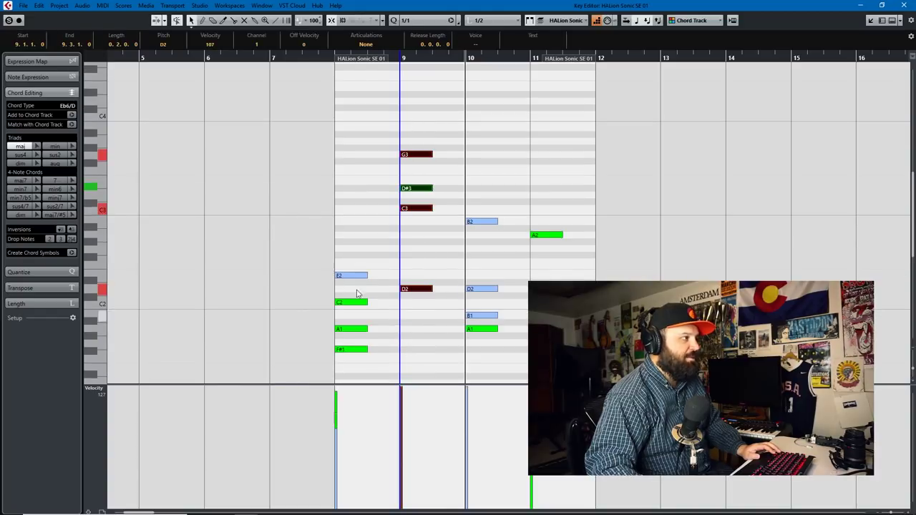
pyautogui.click(55, 146)
pyautogui.moveTo(491, 156); pyautogui.dragTo(501, 354)
pyautogui.click(72, 126)
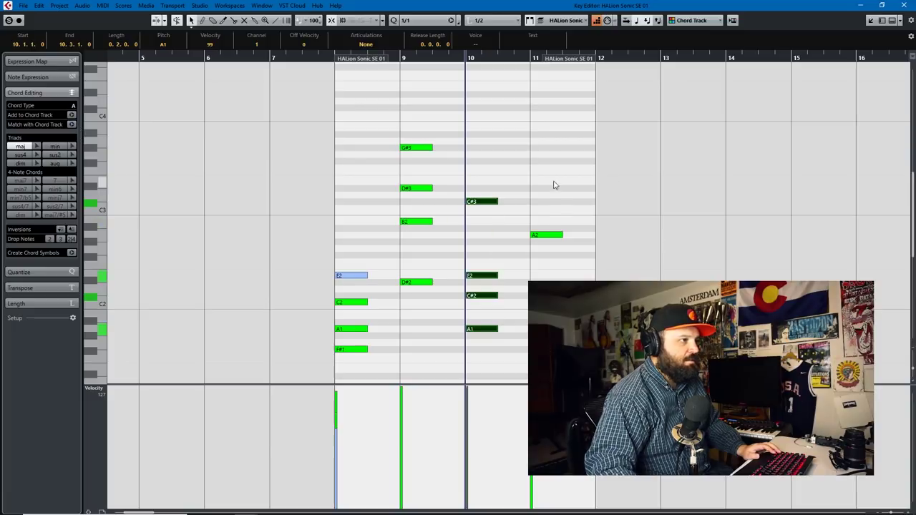
pyautogui.moveTo(551, 185); pyautogui.dragTo(535, 247)
pyautogui.click(71, 125)
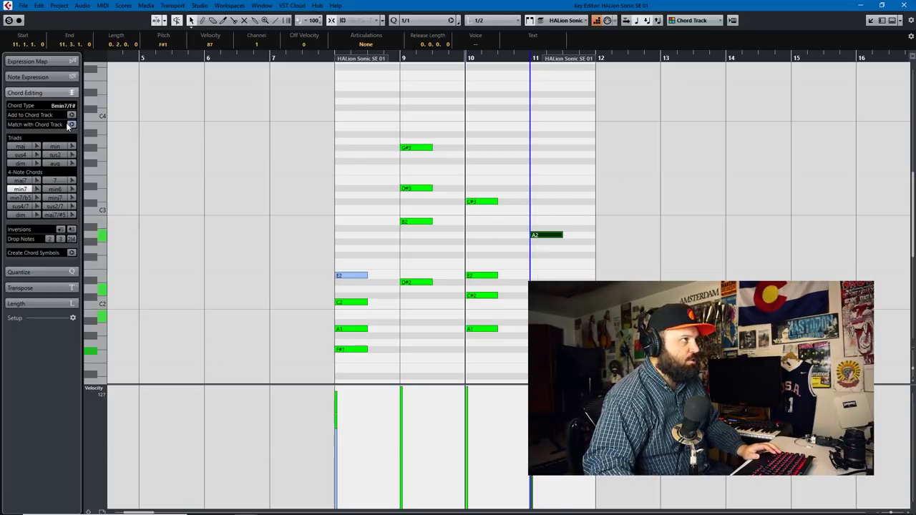
# - Return to the project, set the locators to the selected part spanning bars 8 to 12, and play it in cycle mode
pyautogui.click(906, 6)
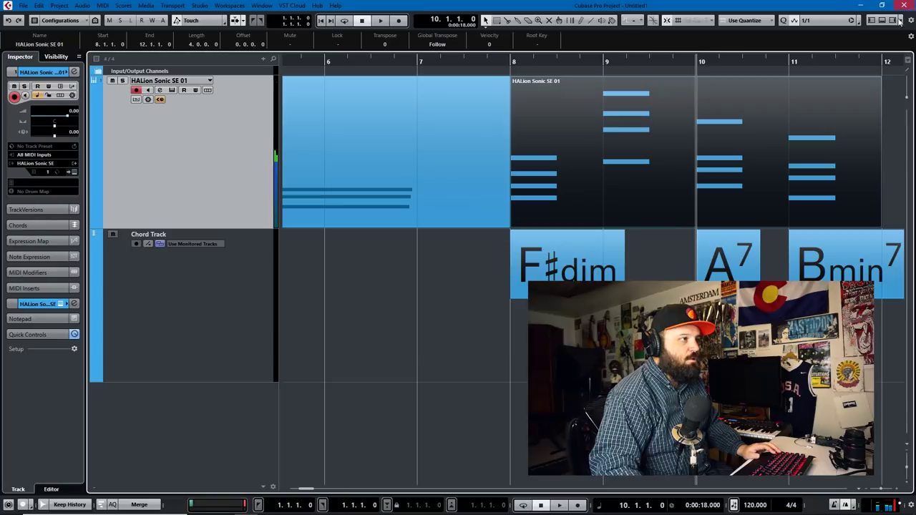
pyautogui.press('p')
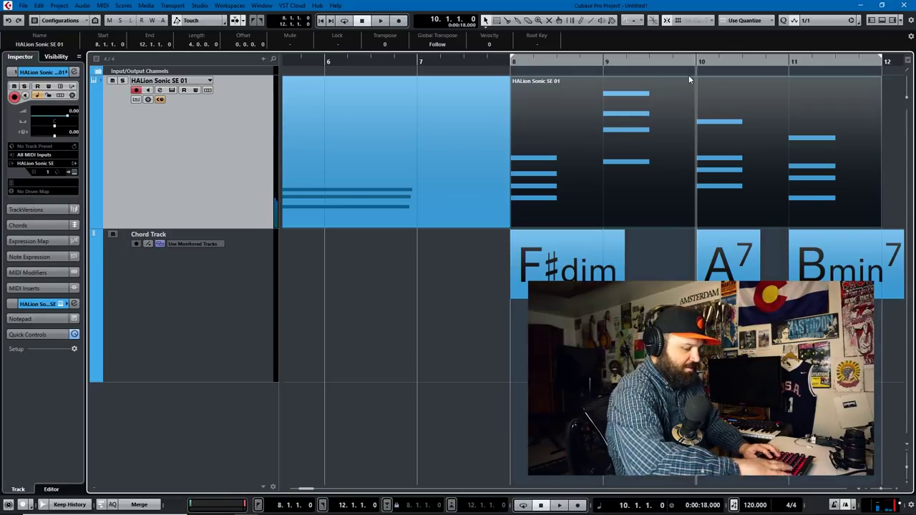
pyautogui.press('KP_Divide')
pyautogui.press('space')
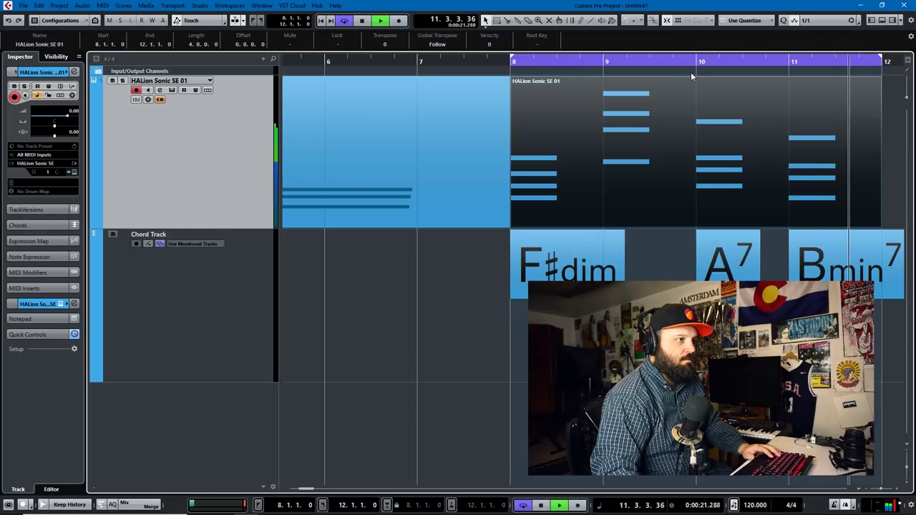
# - Mute the chord track during playback and stop the transport
pyautogui.click(113, 235)
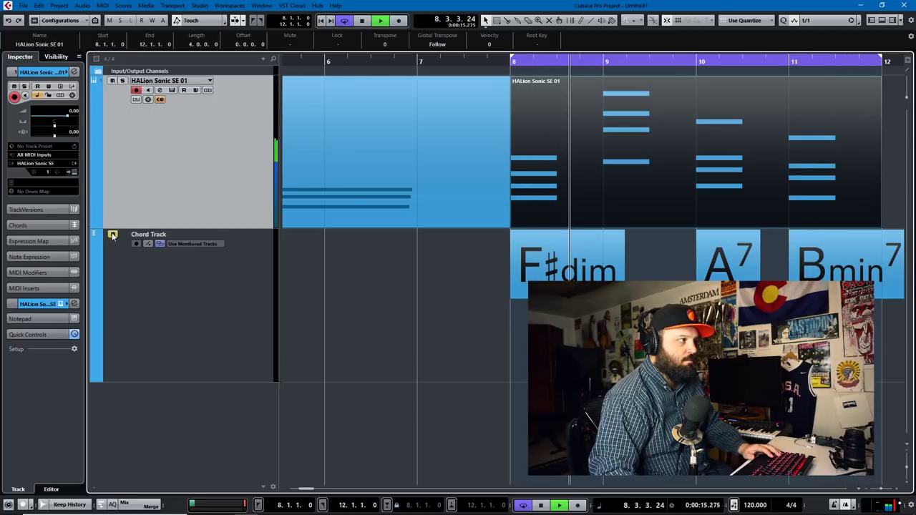
pyautogui.click(300, 203)
pyautogui.click(588, 172)
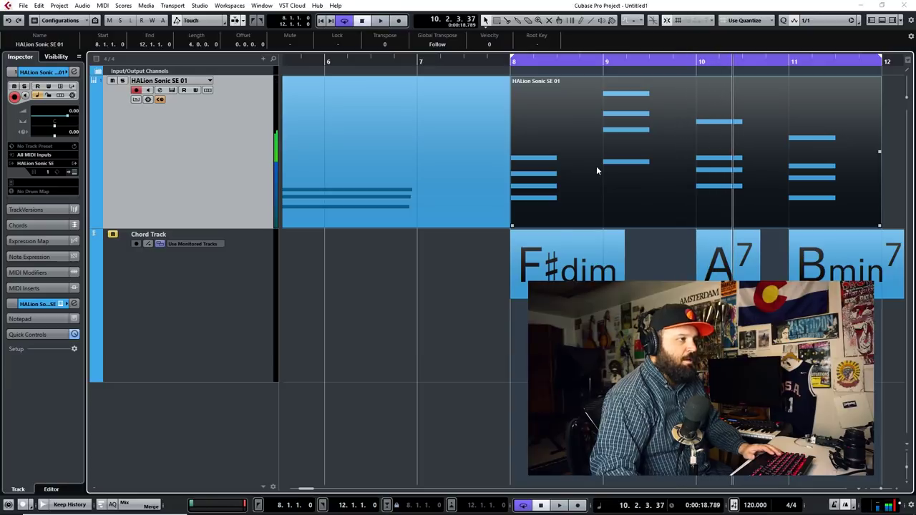
# - Rewind the project cursor to the start of bar 8 from the part's Key Editor, and close the editor
pyautogui.doubleClick(596, 166)
pyautogui.scroll(2, 181, 260)
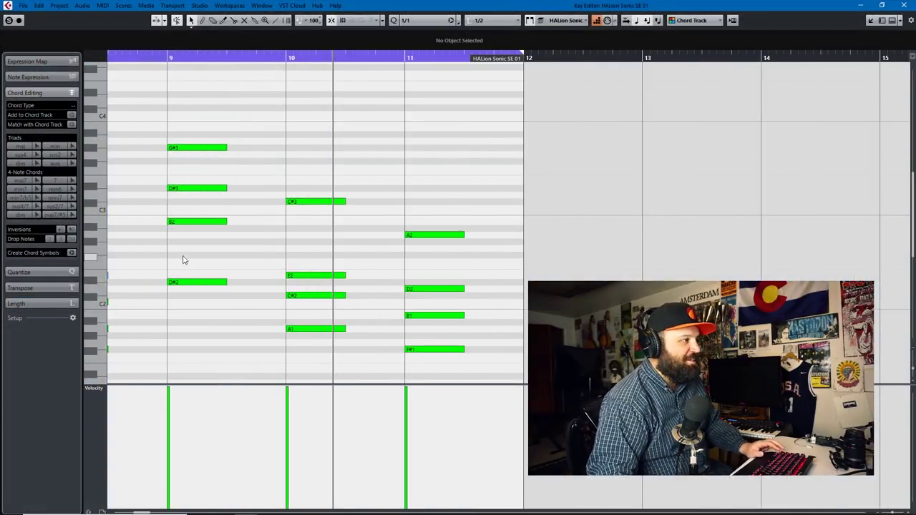
pyautogui.scroll(-4, 221, 215)
pyautogui.scroll(7, 223, 207)
pyautogui.hscroll(-3, 221, 209)
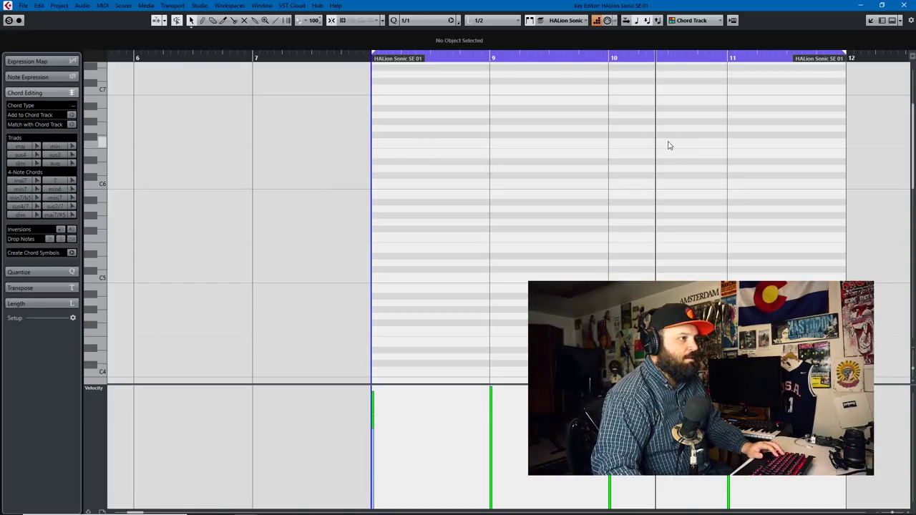
pyautogui.press('KP_Subtract')
pyautogui.press('KP_Subtract')
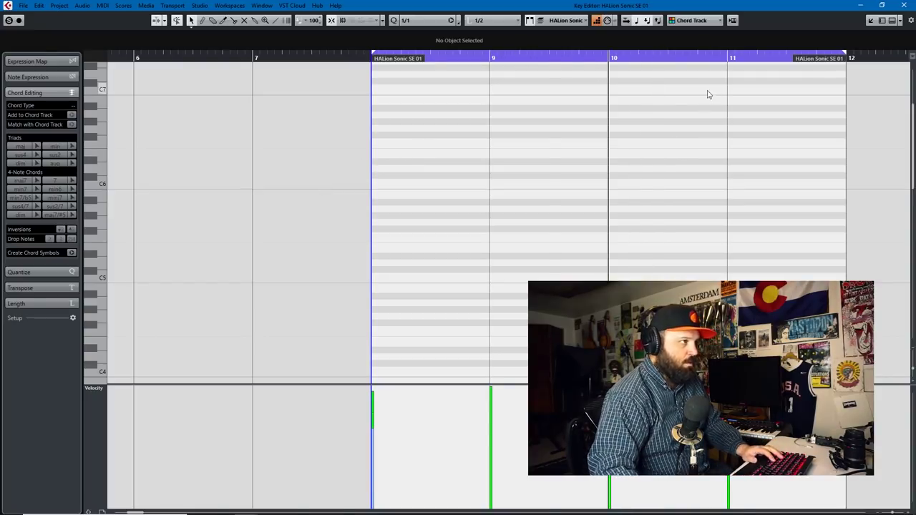
pyautogui.press('KP_Subtract')
pyautogui.press('KP_Subtract')
pyautogui.press('KP_Subtract')
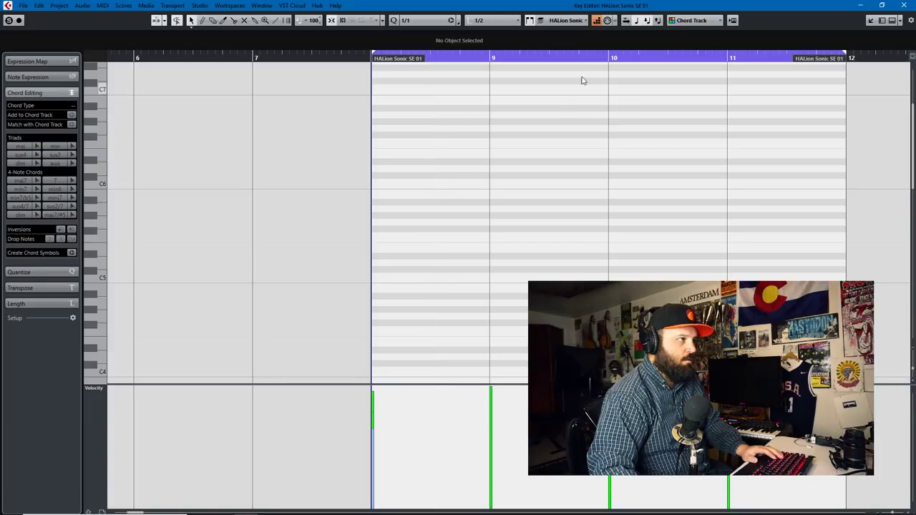
pyautogui.click(902, 6)
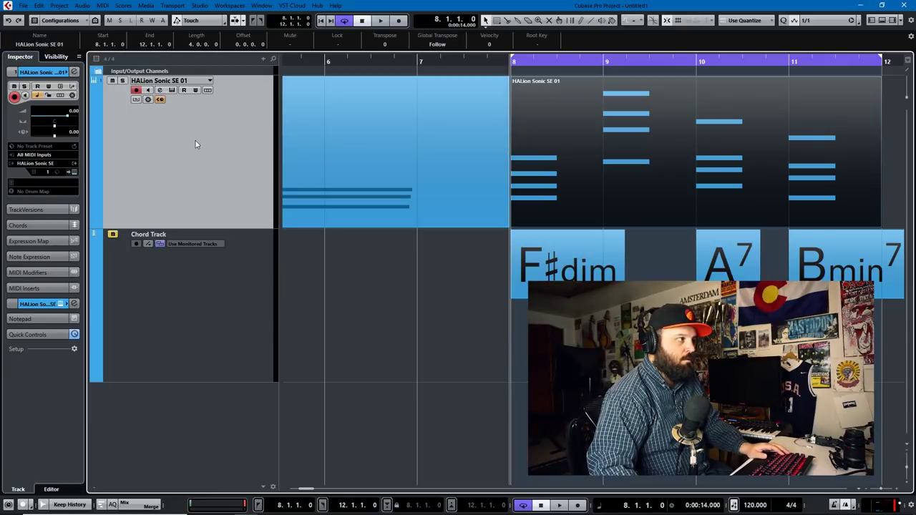
# - Open the chord part in the Key Editor and set both the quantize and the length quantize to 1/16
pyautogui.doubleClick(587, 114)
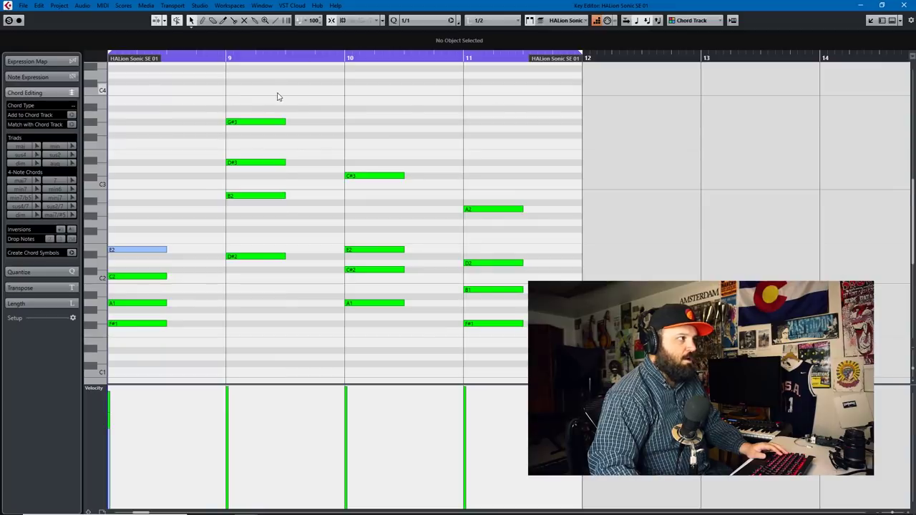
pyautogui.scroll(4, 279, 97)
pyautogui.click(411, 20)
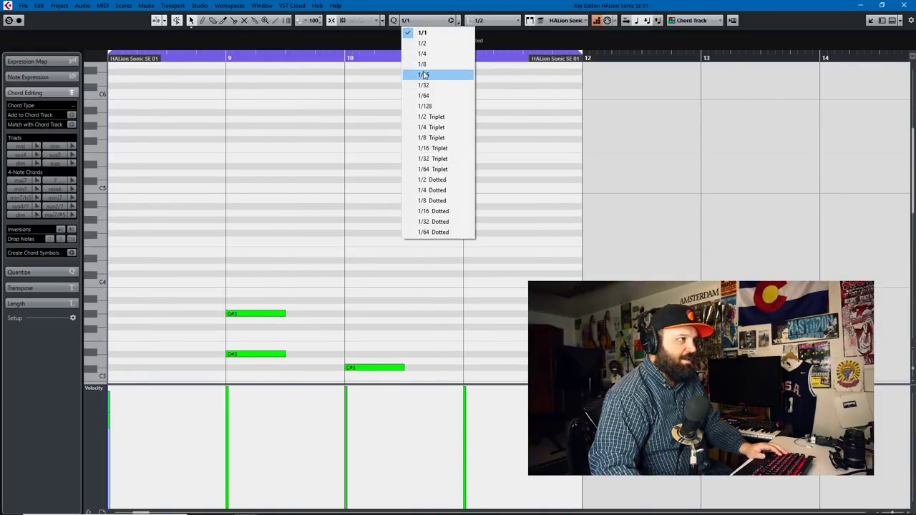
pyautogui.click(429, 74)
pyautogui.click(490, 21)
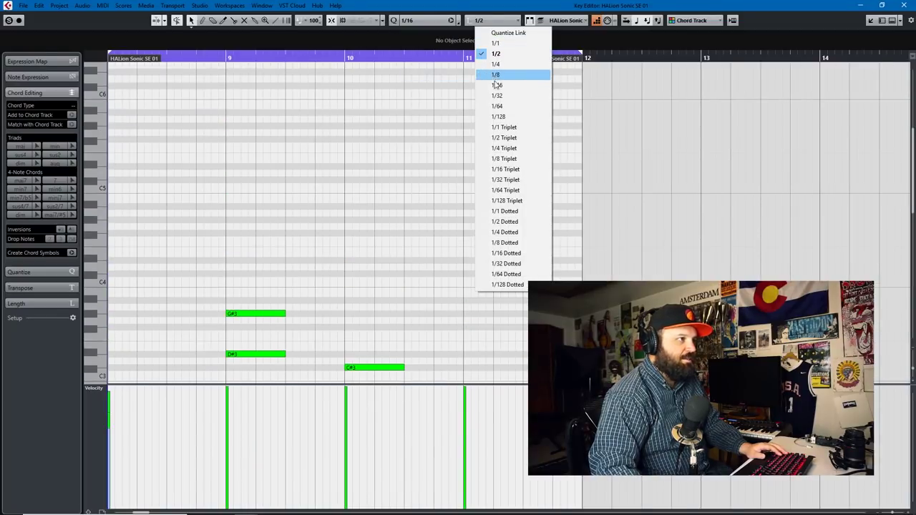
pyautogui.click(496, 85)
# - Step-enter a melody of 1/16 notes above the chords from bar 8 through bar 11
pyautogui.scroll(1, 118, 159)
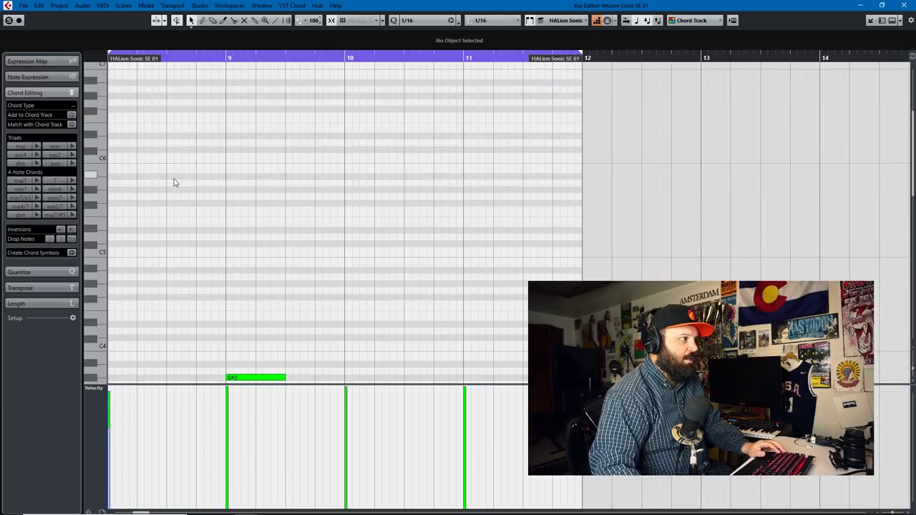
pyautogui.hscroll(-3, 175, 184)
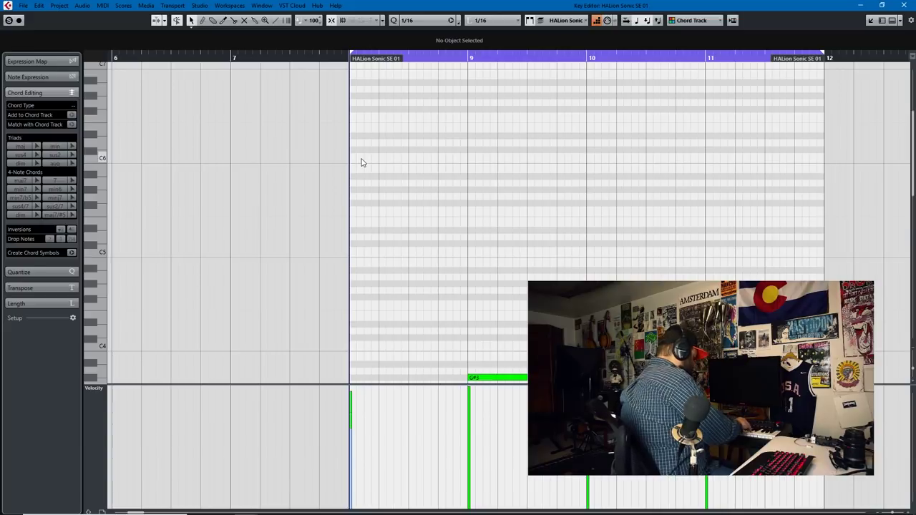
pyautogui.press('space')
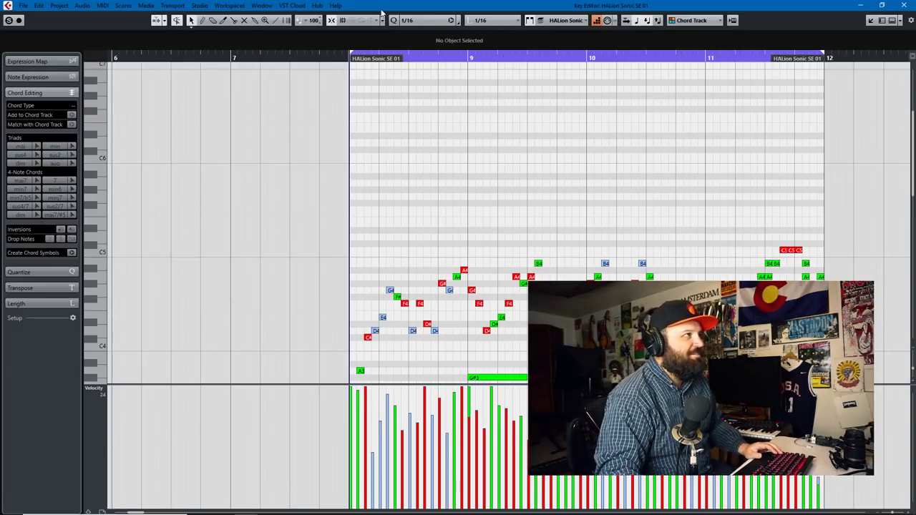
# - Raise the off-chord C#4 melody note at 8.1.3 to D4 and turn off step input
pyautogui.click(369, 338)
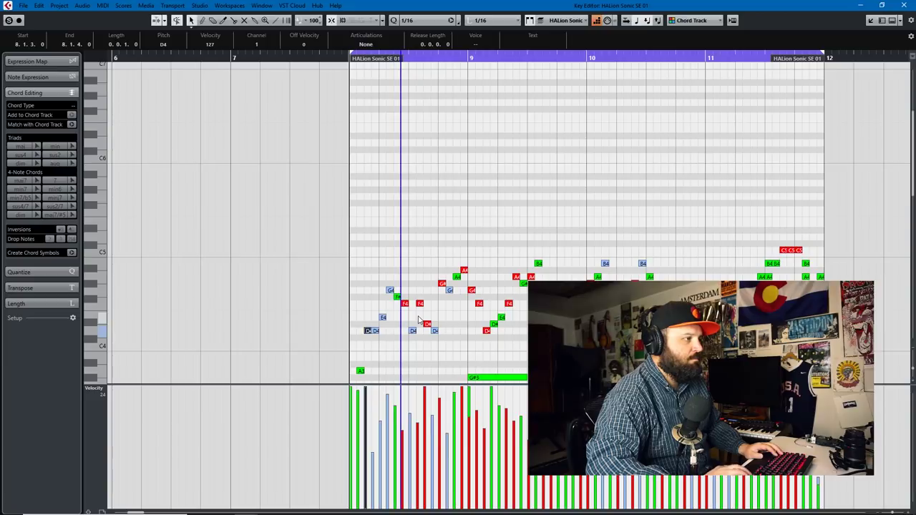
pyautogui.press('Up')
pyautogui.press('Up')
pyautogui.press('Down')
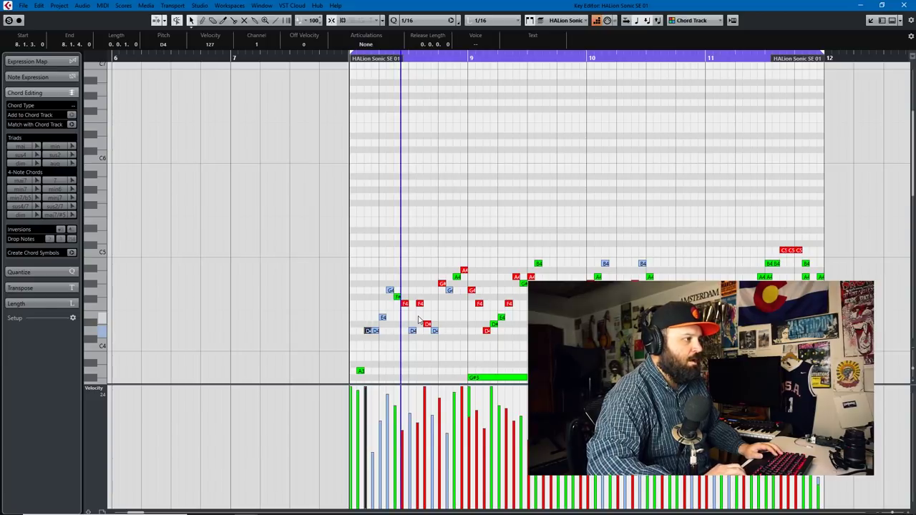
pyautogui.click(596, 22)
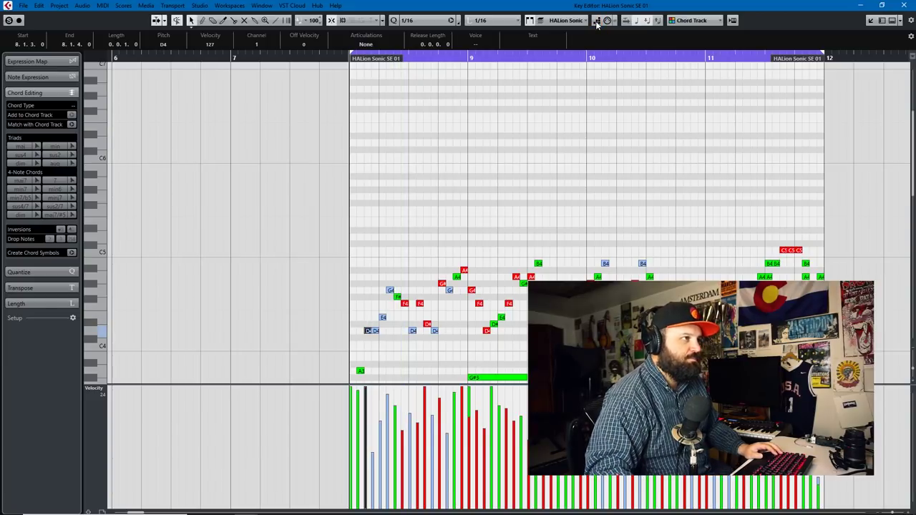
# - Raise the off-chord F4 melody note at 8.2.4 to A4
pyautogui.press('Right')
pyautogui.press('Right')
pyautogui.press('Right')
pyautogui.press('Right')
pyautogui.press('Right')
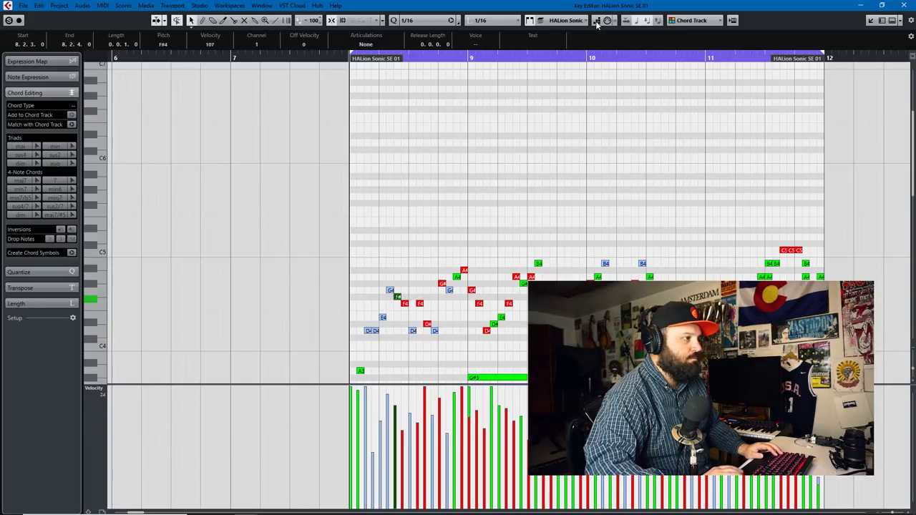
pyautogui.press('Up')
pyautogui.press('Up')
pyautogui.press('Up')
pyautogui.press('Right')
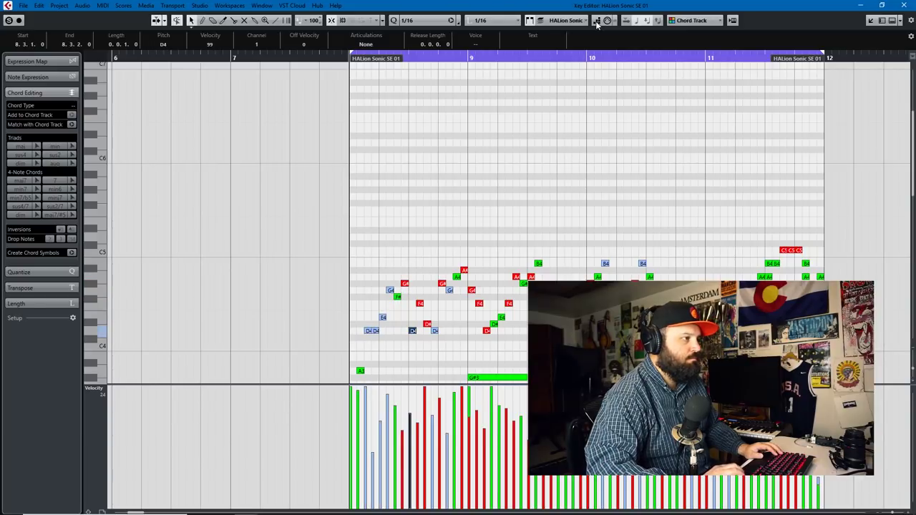
pyautogui.press('Left')
pyautogui.press('Up')
# - Lower the F4 at 8.3.2 to E4 and the D#4 at 8.3.3 to D4
pyautogui.press('Right')
pyautogui.press('Right')
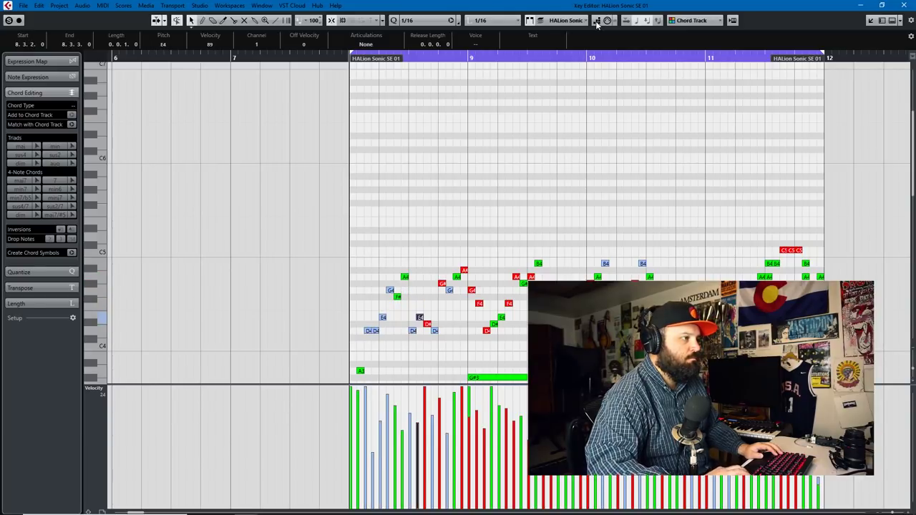
pyautogui.press('Right')
pyautogui.press('Down')
# - Raise the G#4 at 8.4.1 to A4 and the A#4 at 8.4.4 to B4
pyautogui.press('Right')
pyautogui.press('Right')
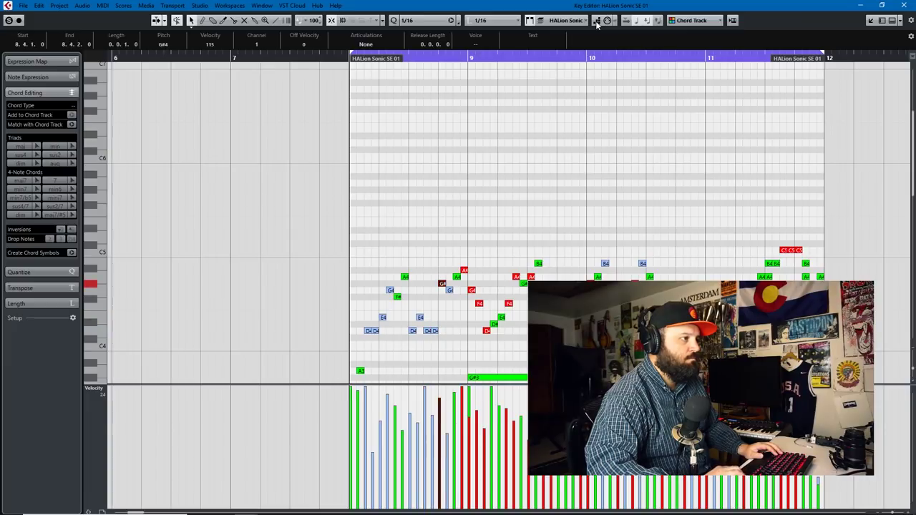
pyautogui.press('Up')
pyautogui.press('Right')
pyautogui.press('Right')
pyautogui.press('Right')
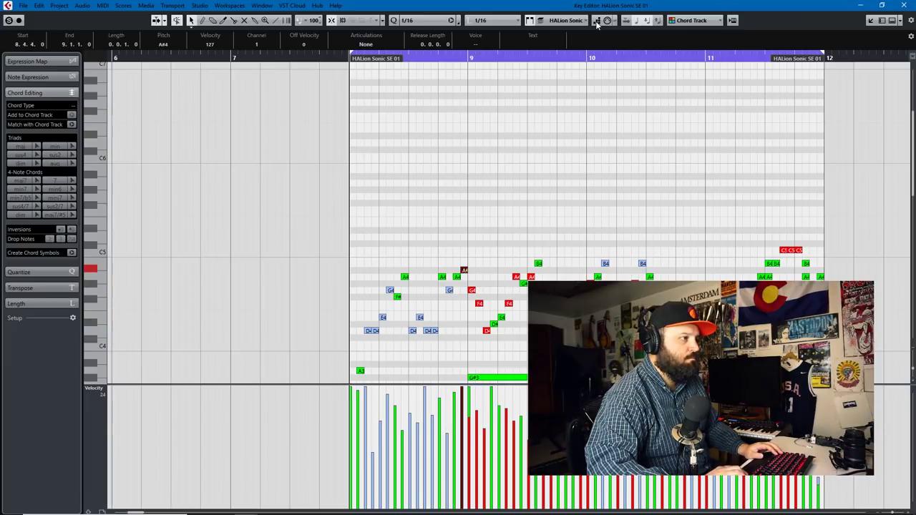
pyautogui.press('Up')
# - Lower the first three melody notes of bar 9 to F#4, E4 and C#4
pyautogui.press('Right')
pyautogui.press('Right')
pyautogui.press('Right')
pyautogui.press('Right')
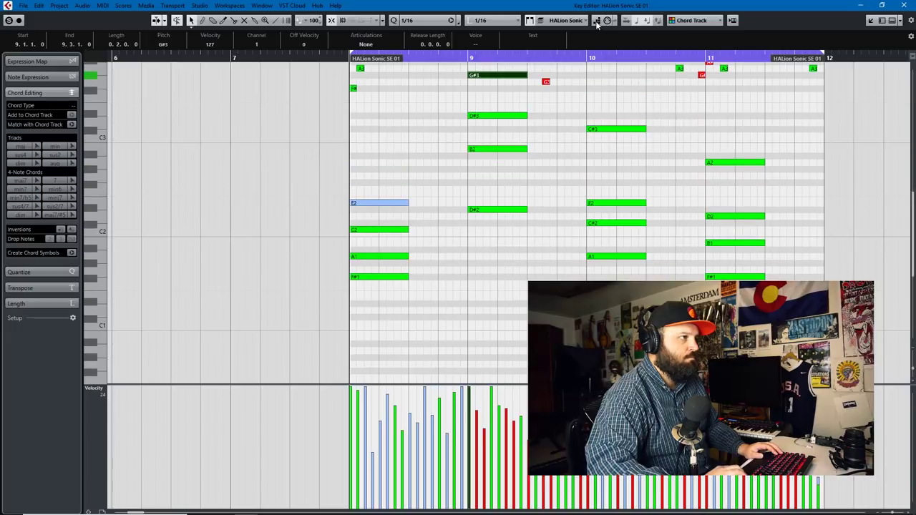
pyautogui.press('Right')
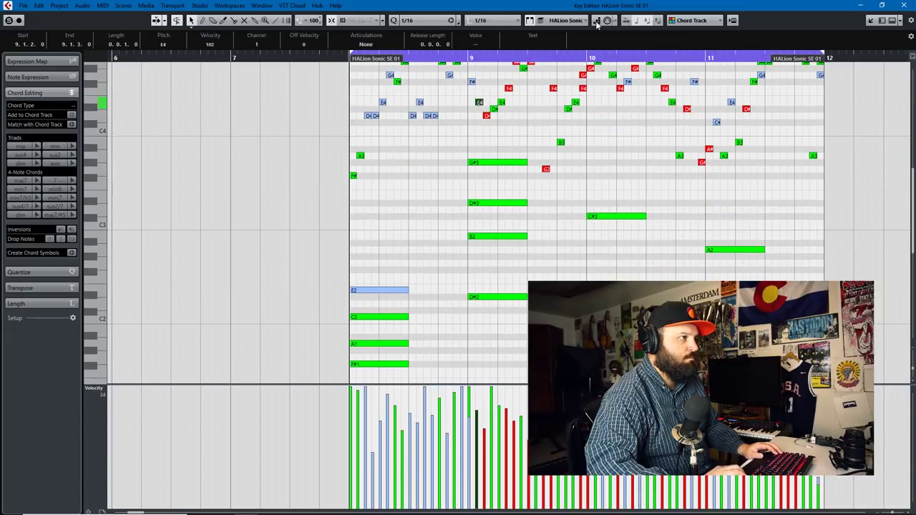
pyautogui.press('Right')
pyautogui.press('Down')
# - Raise the F4 at 9.2.2 to F#4 and the A4 notes at 9.2.3 and 9.3.1 to A#4
pyautogui.press('Right')
pyautogui.press('Right')
pyautogui.press('Right')
pyautogui.press('Right')
pyautogui.press('Right')
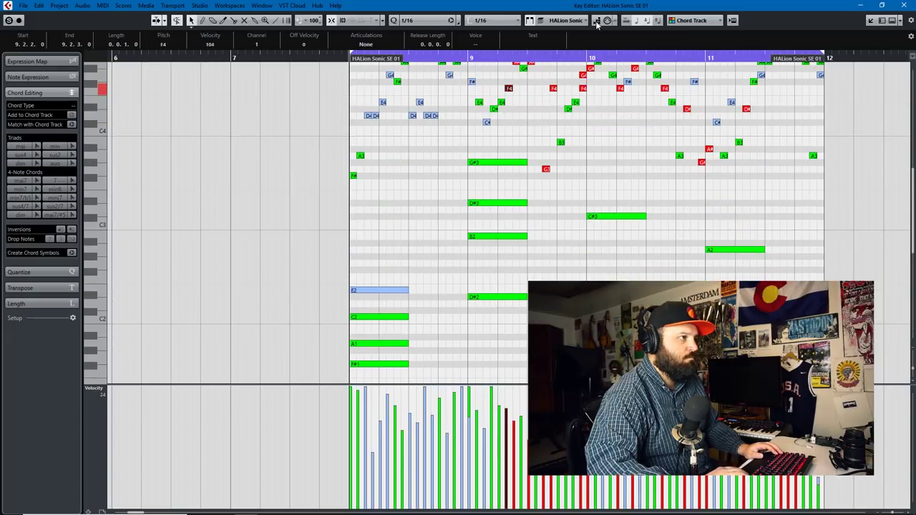
pyautogui.press('Right')
pyautogui.press('Right')
pyautogui.press('Right')
pyautogui.press('Right')
pyautogui.press('Right')
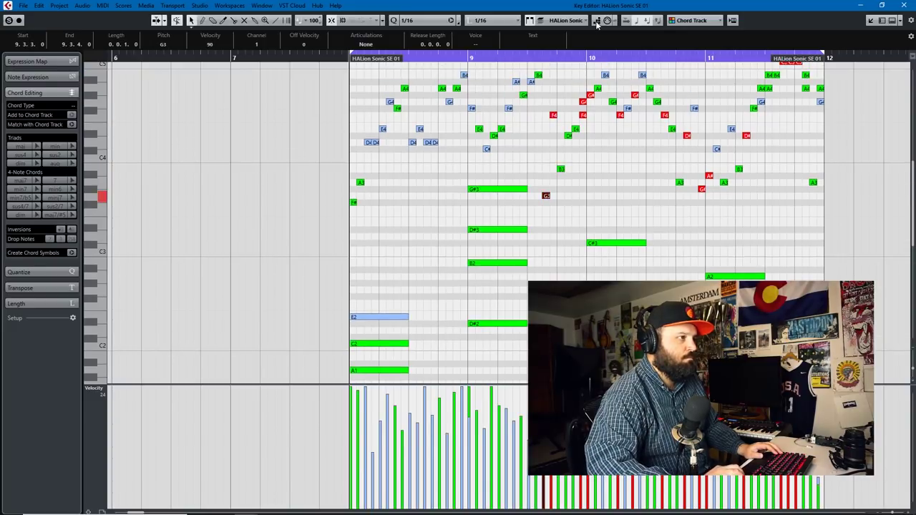
# - Lower the G3 at 9.3.3 to F#3 and raise the F4 at 9.3.4 to F#4
pyautogui.press('Down')
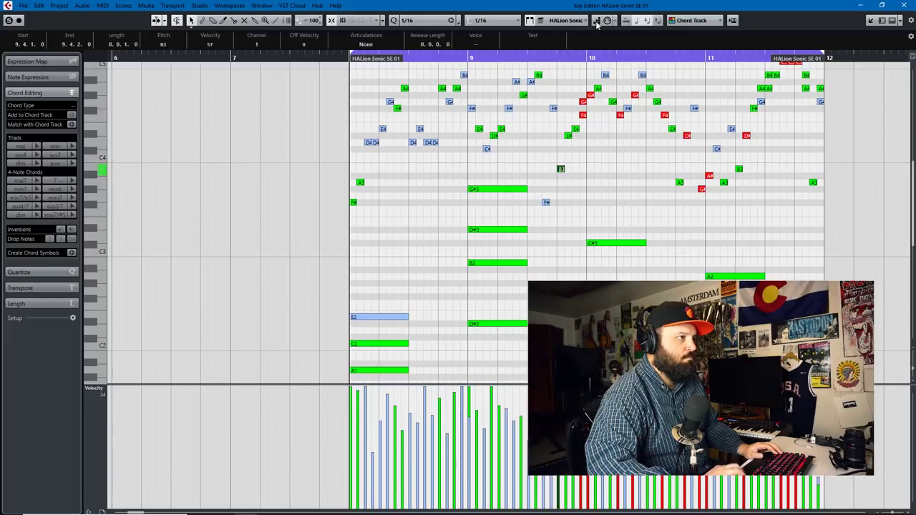
pyautogui.press('Right')
pyautogui.press('Right')
# - Correct the two red notes at 9.4.4 to E4 and G#4, and lower the G#4 at 10.1.1 to G4
pyautogui.press('Right')
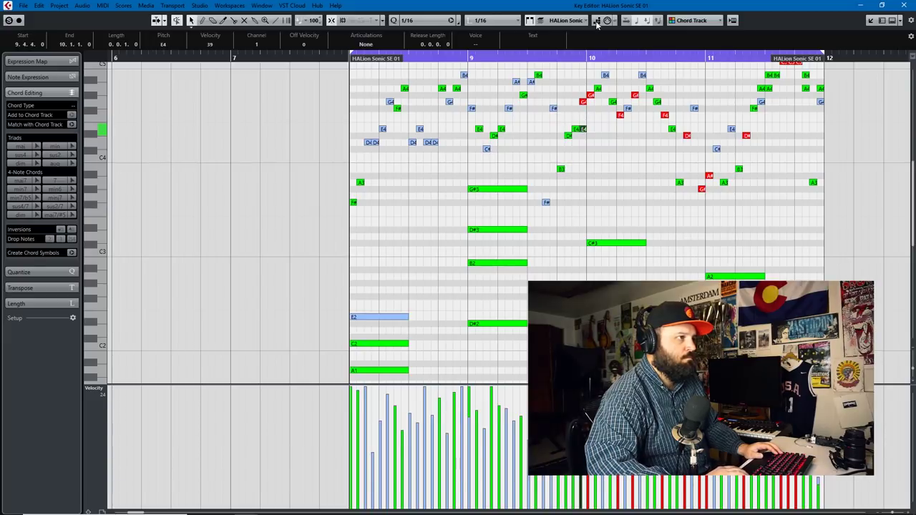
pyautogui.press('Right')
pyautogui.press('Right')
pyautogui.press('Right')
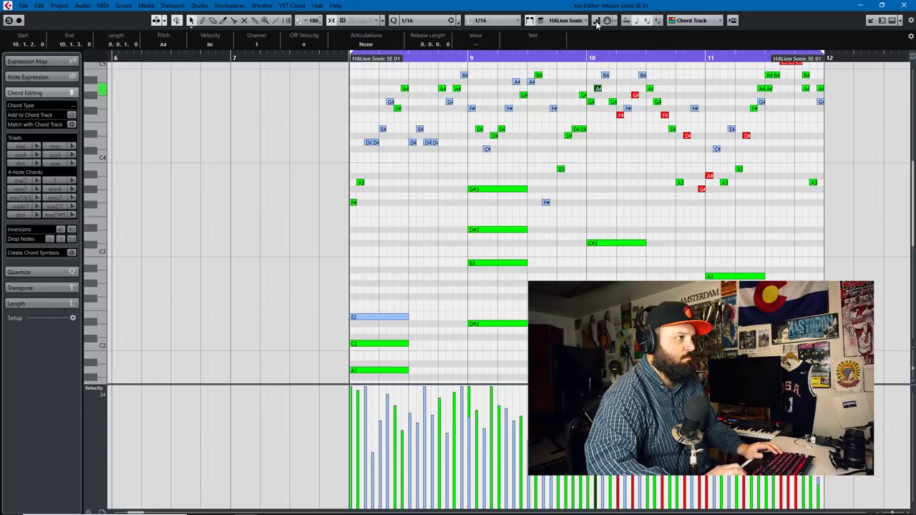
# - Lower the F4 notes at 10.2.1 and 10.3.3 to E4, and raise the G#4 at 10.2.3 to A4
pyautogui.press('Right')
pyautogui.press('Right')
pyautogui.press('Right')
pyautogui.press('Right')
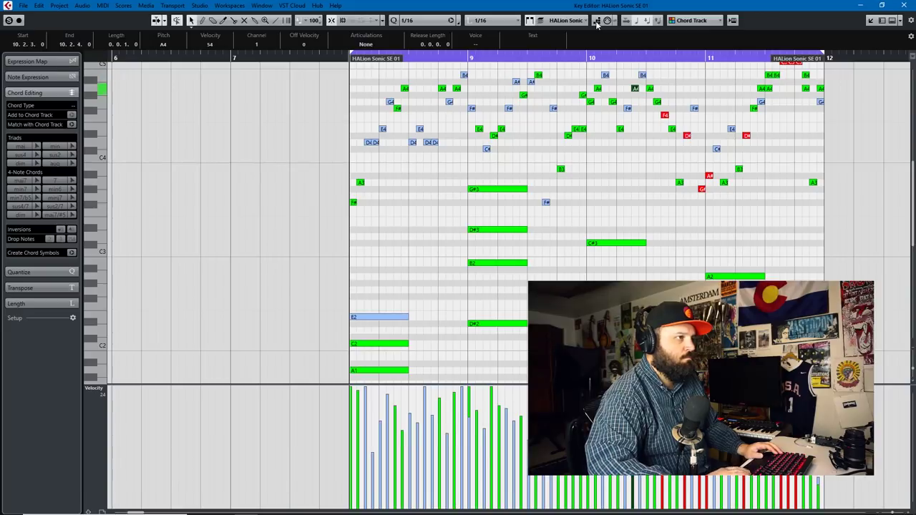
pyautogui.press('Right')
pyautogui.press('Right')
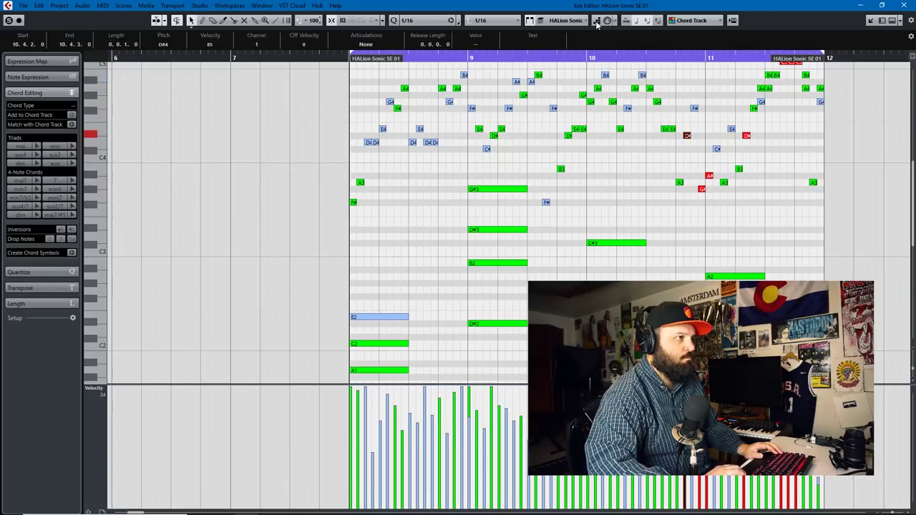
# - Lower the D#4 at 10.4.2 to D4 and raise the G#3 at 10.4.4 to A3
pyautogui.press('Right')
pyautogui.press('Right')
pyautogui.press('Left')
pyautogui.press('Left')
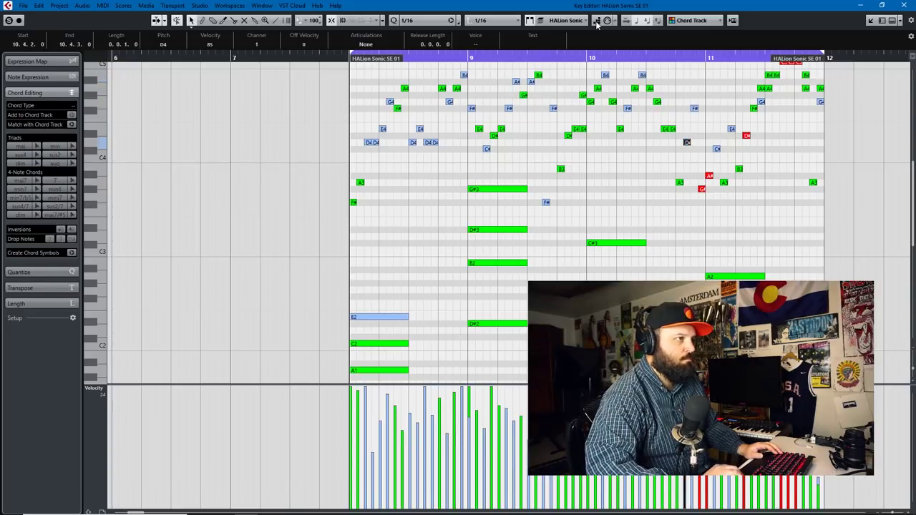
pyautogui.press('Right')
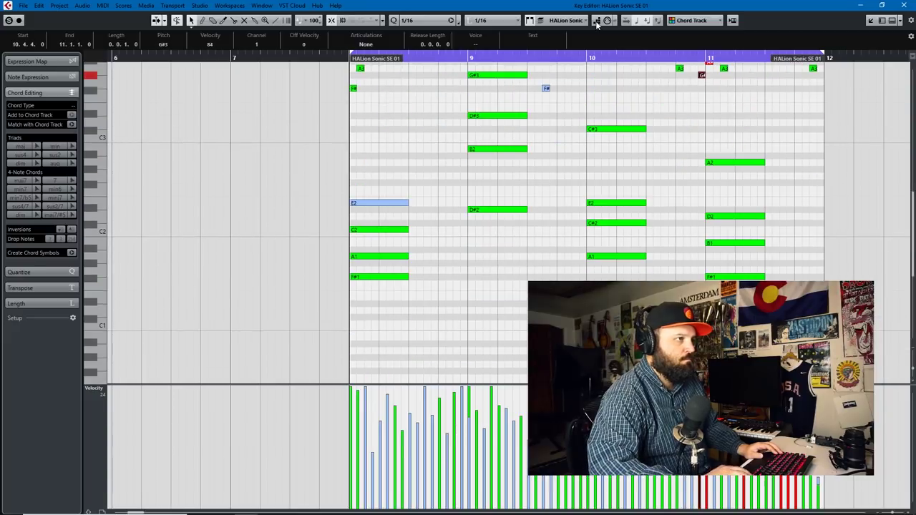
pyautogui.press('Right')
pyautogui.press('Up')
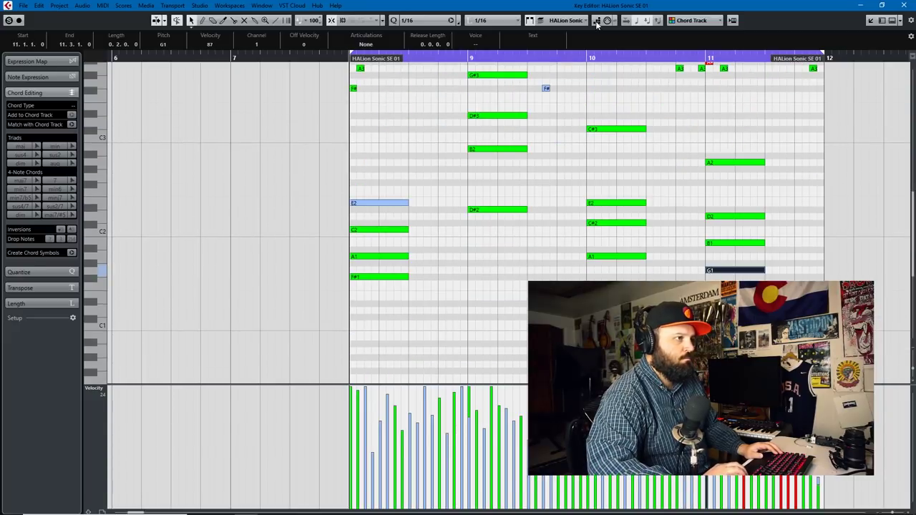
# - Raise the A#3 at 11.1.1 to B3 and the D#4 at 11.2.2 to E4
pyautogui.press('Right')
pyautogui.press('Right')
pyautogui.press('Right')
pyautogui.press('Right')
pyautogui.press('Right')
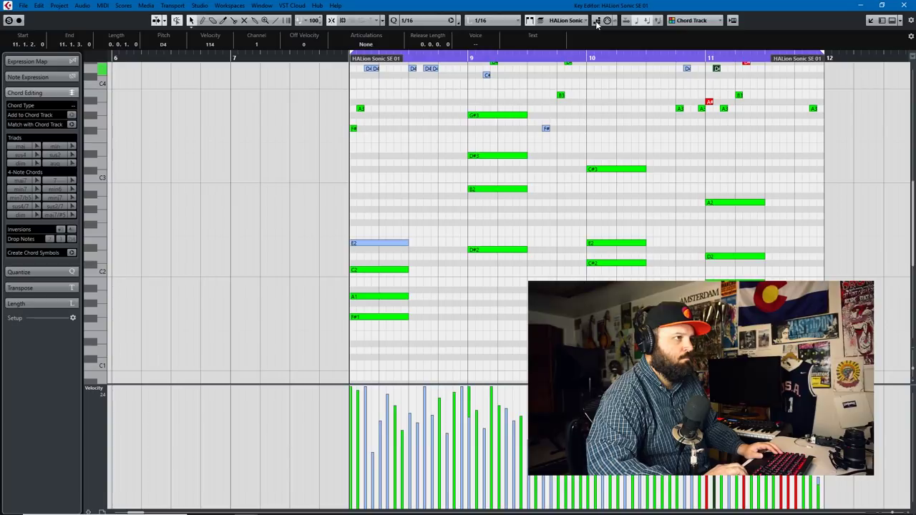
pyautogui.press('Up')
pyautogui.press('Right')
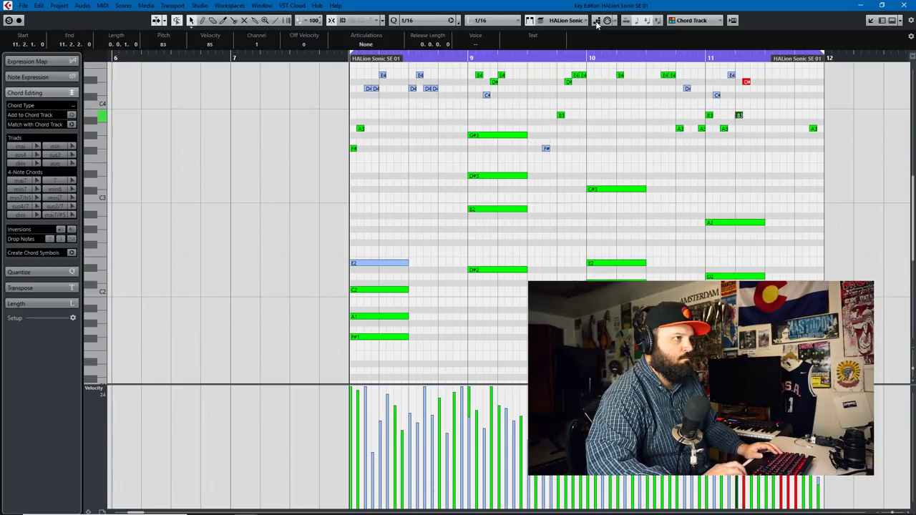
pyautogui.press('Right')
pyautogui.press('Right')
pyautogui.press('Right')
pyautogui.press('Right')
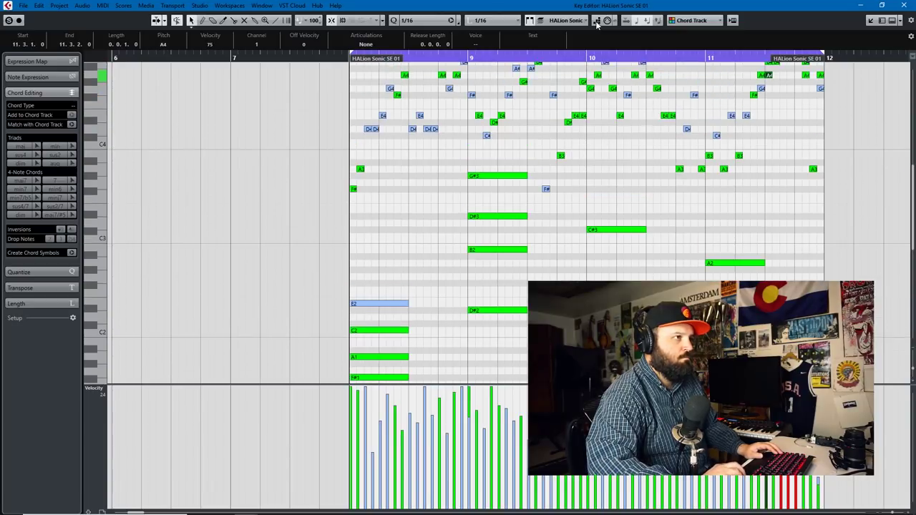
# - Raise the three red C5 notes from 11.3.3 to 11.4.1 to C#5
pyautogui.press('Up')
pyautogui.press('Right')
pyautogui.press('Up')
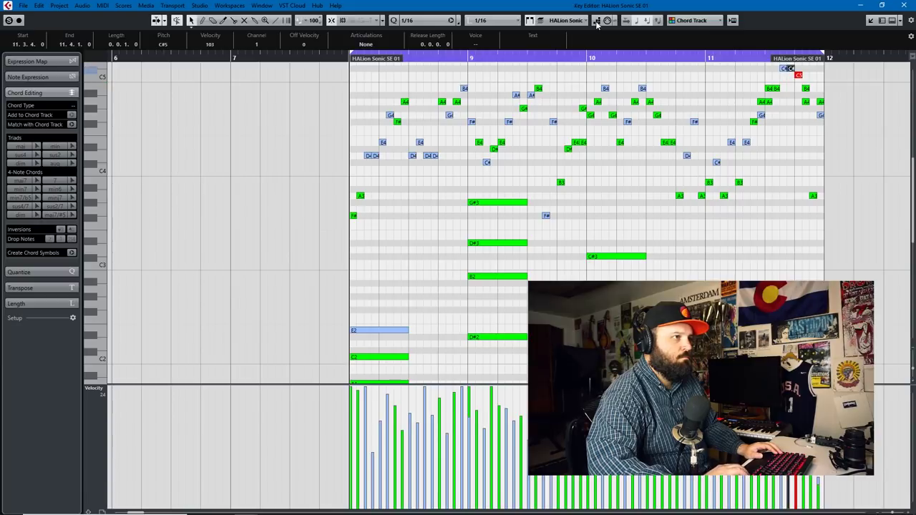
pyautogui.press('Right')
pyautogui.press('Up')
pyautogui.press('Right')
pyautogui.press('Right')
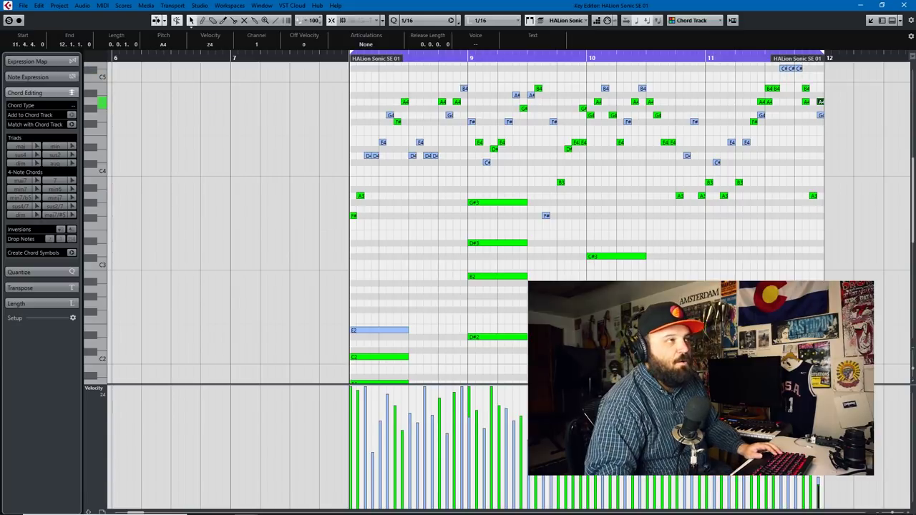
# - Close the Key Editor and play back the corrected melody with its chords from bar 8
pyautogui.scroll(3, 862, 110)
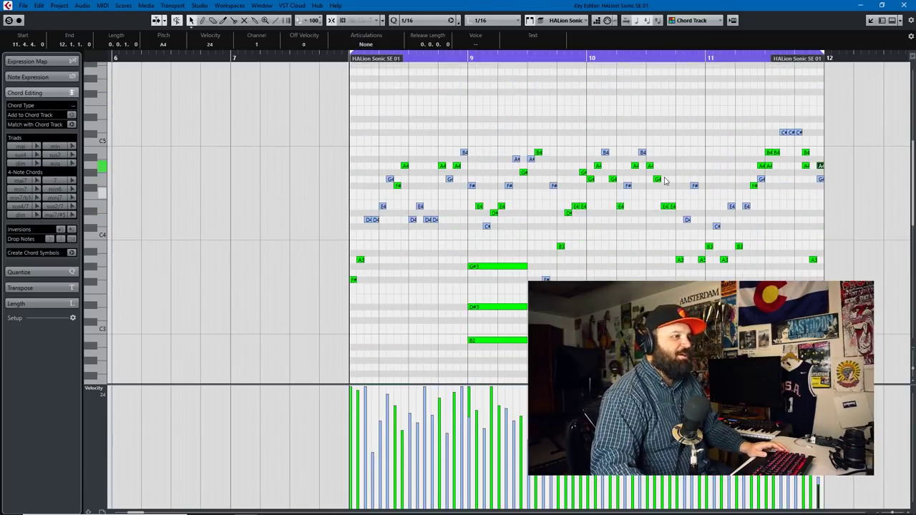
pyautogui.click(903, 5)
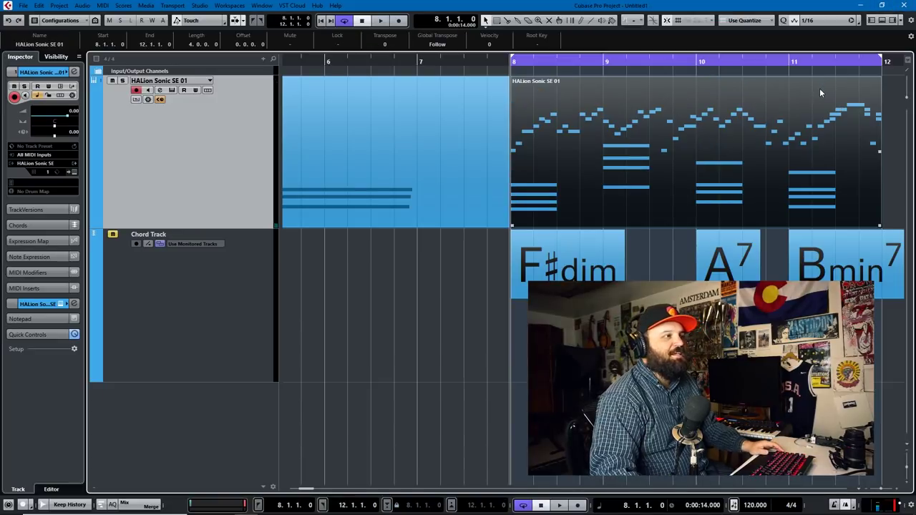
pyautogui.press('space')
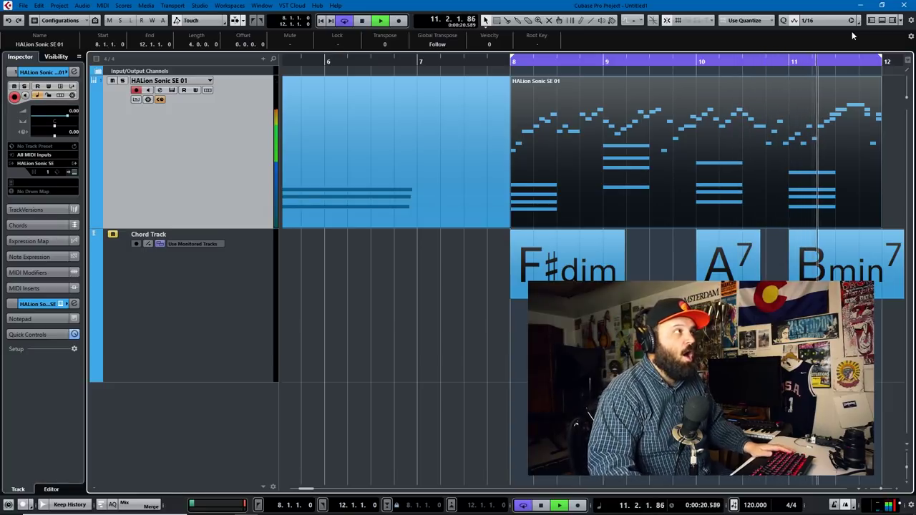
pyautogui.press('space')
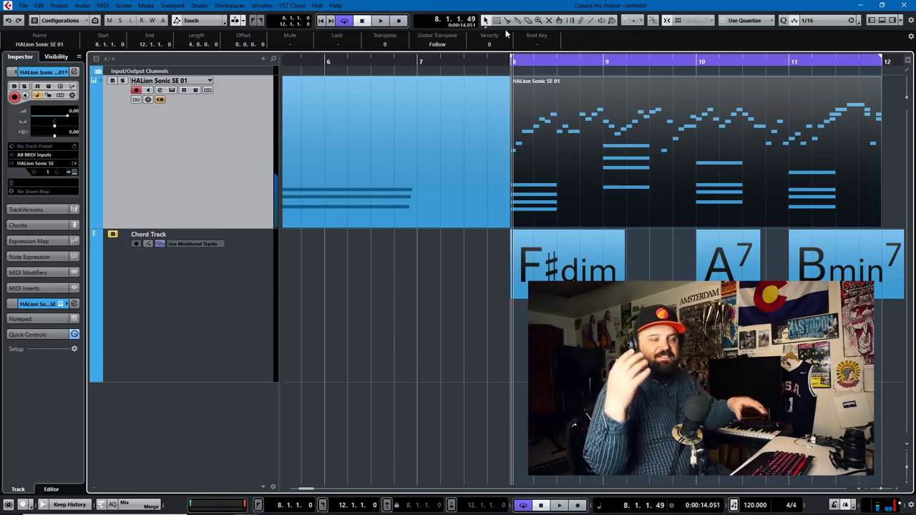
# - Reopen the part in the Key Editor, review the note color options keeping Chord Track selected, and close the editor
pyautogui.doubleClick(661, 170)
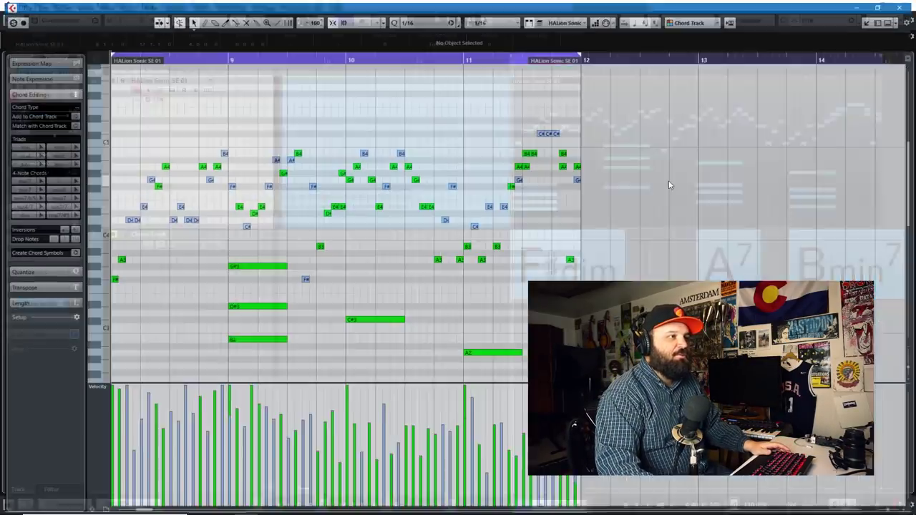
pyautogui.click(703, 26)
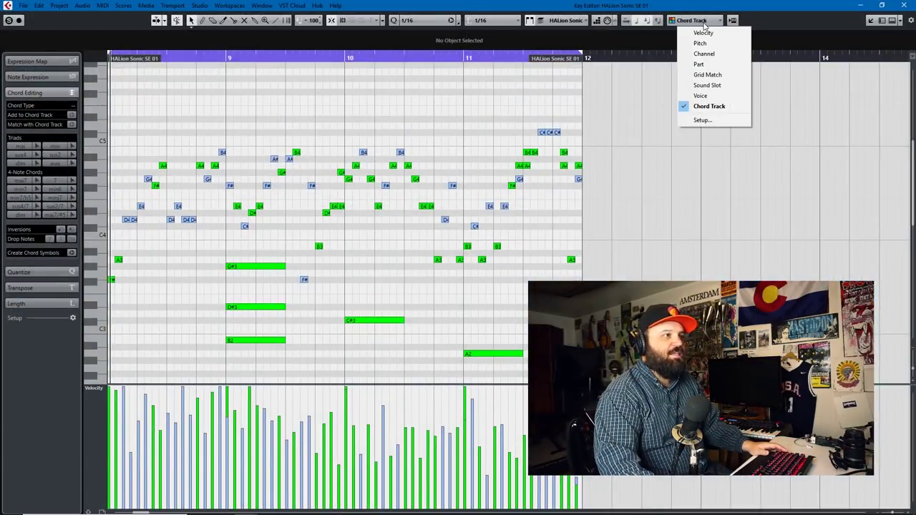
pyautogui.click(710, 107)
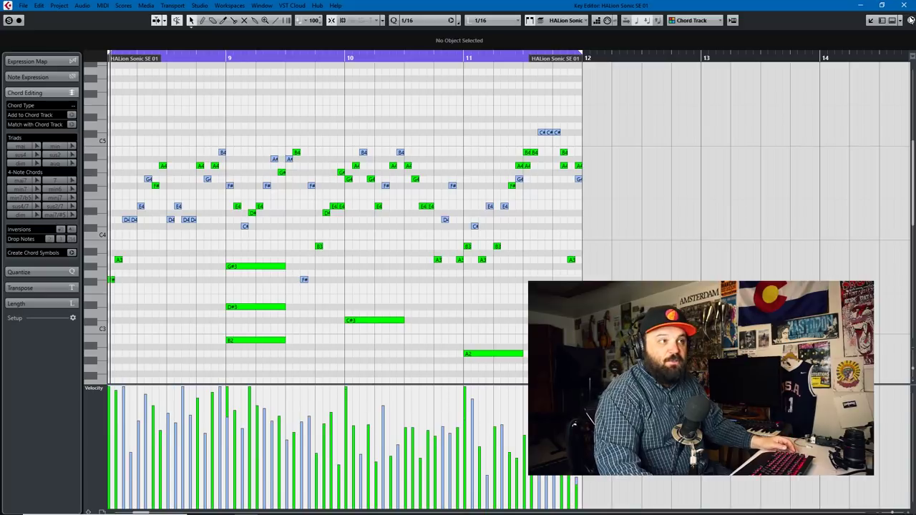
pyautogui.click(904, 5)
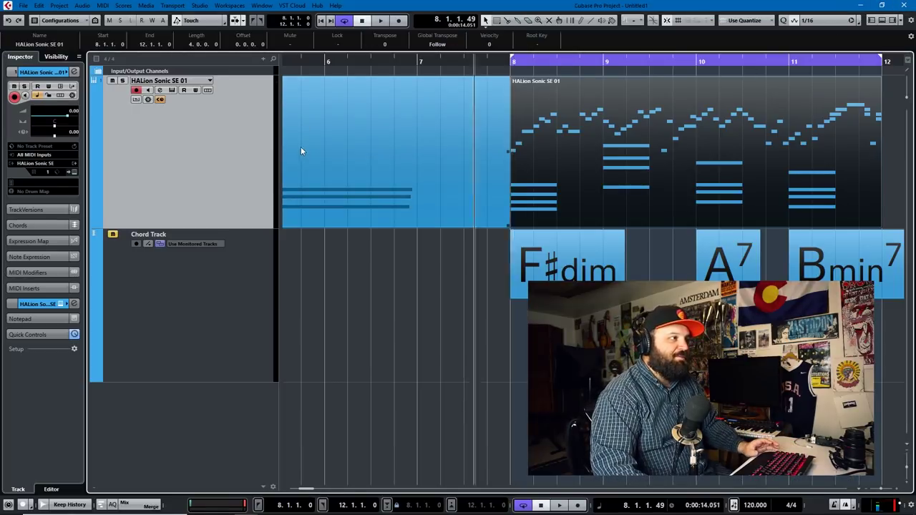
# - Reopen the bar 8 part, try the B4 at 10.2.4 as C5, and return it to B4
pyautogui.scroll(-4, 301, 147)
pyautogui.hscroll(-3, 302, 157)
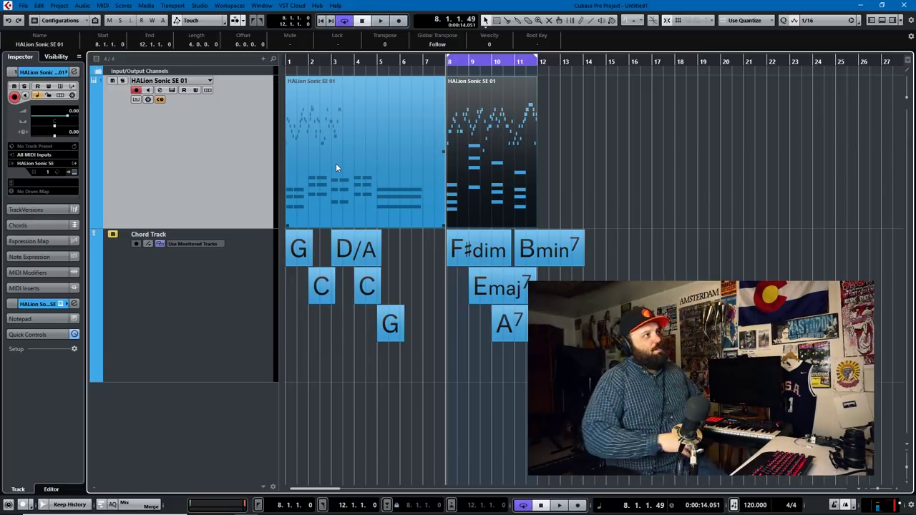
pyautogui.doubleClick(481, 113)
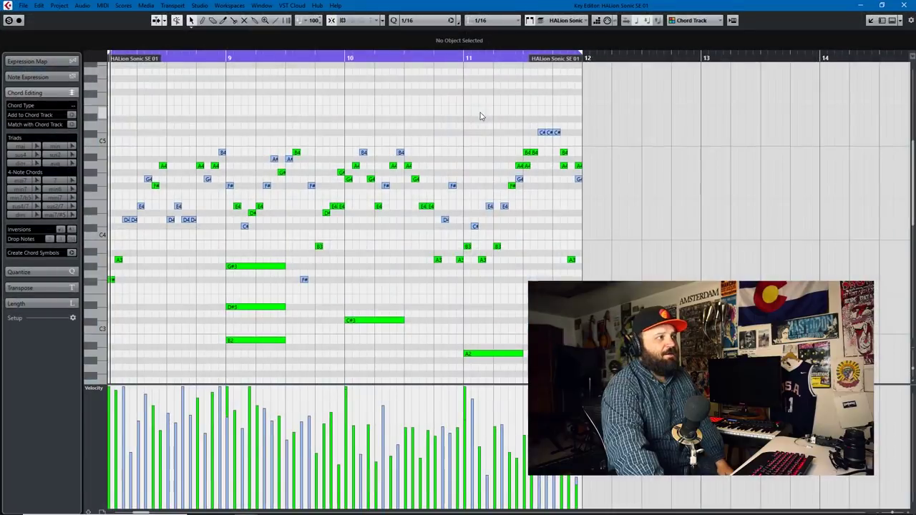
pyautogui.click(402, 153)
pyautogui.press('Up')
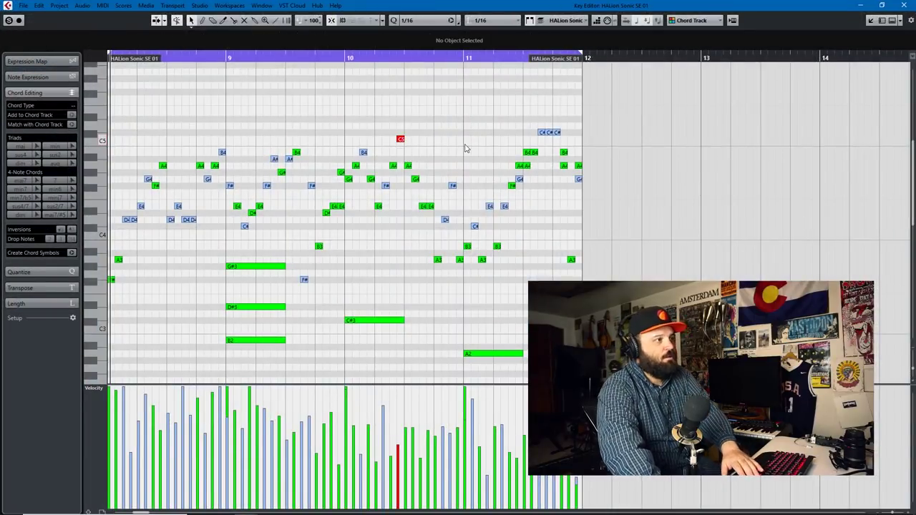
pyautogui.click(401, 140)
pyautogui.press('Down')
pyautogui.press('Down')
pyautogui.press('Up')
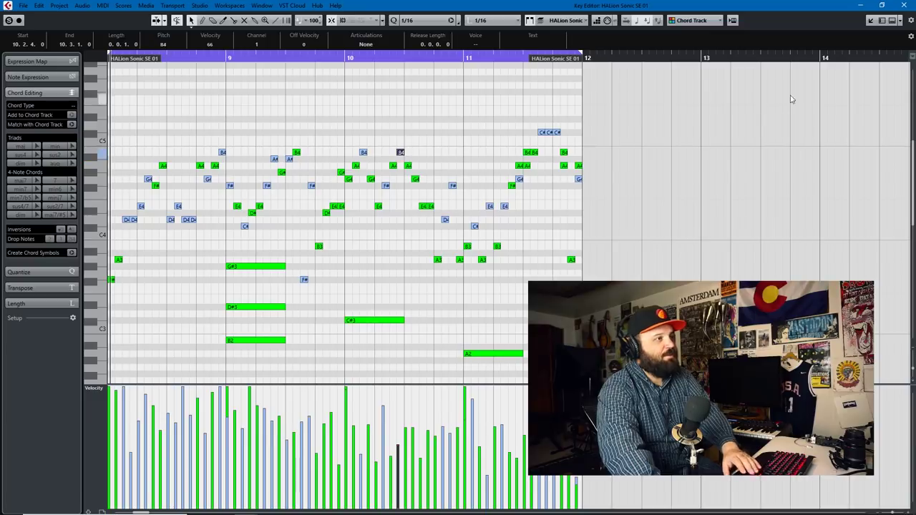
# - Return to the project window and play the looped section from bar 8 to bar 12 once more
pyautogui.click(905, 6)
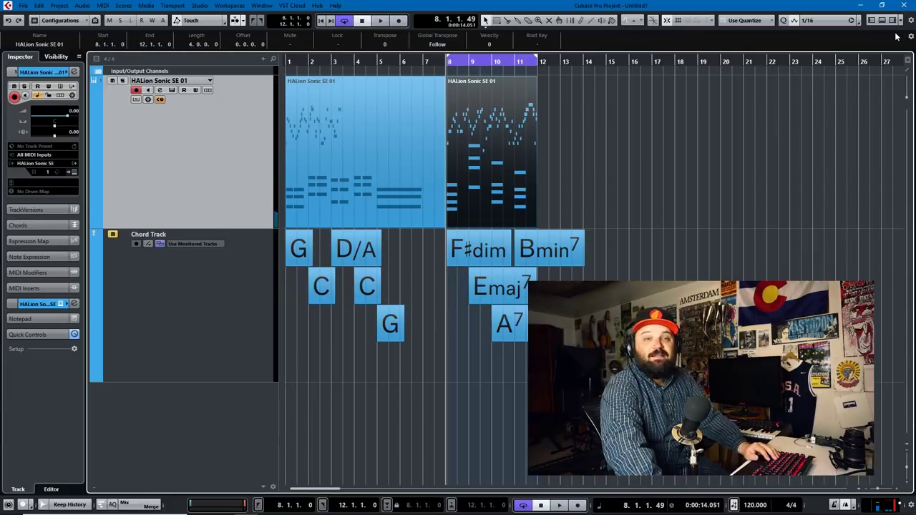
pyautogui.press('space')
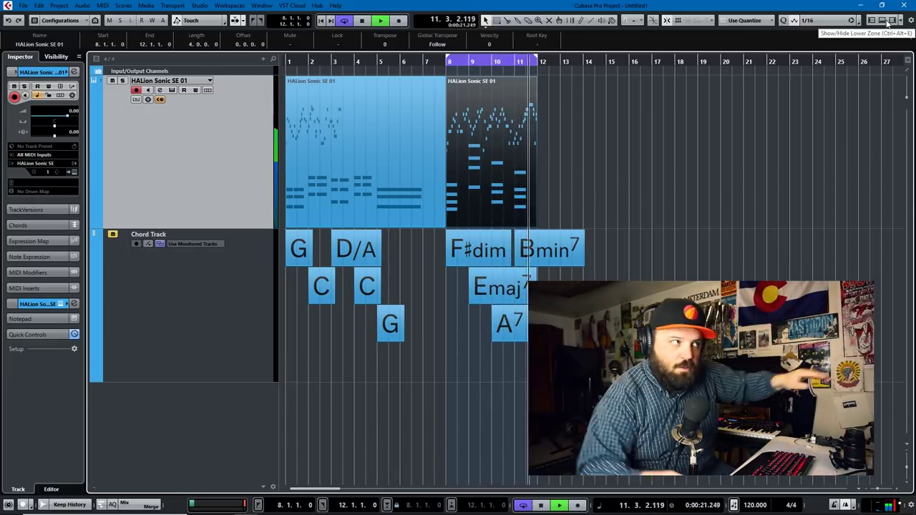
pyautogui.press('space')
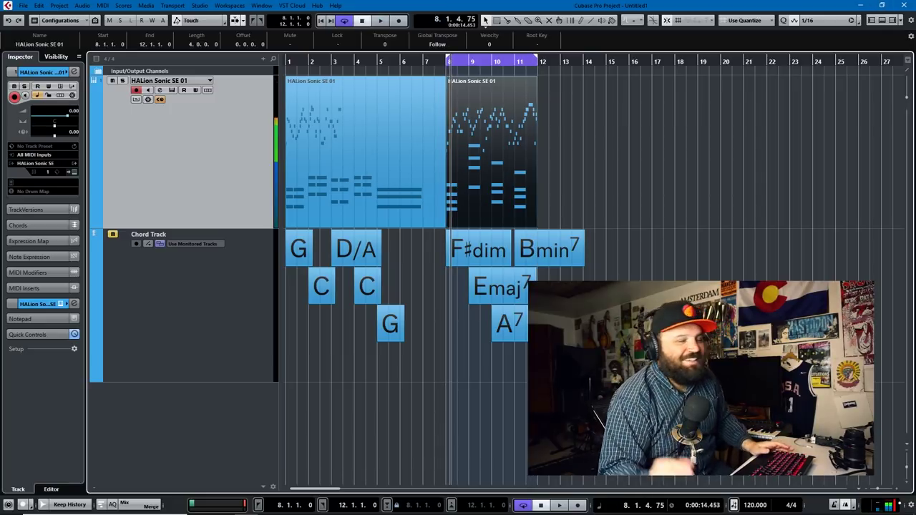